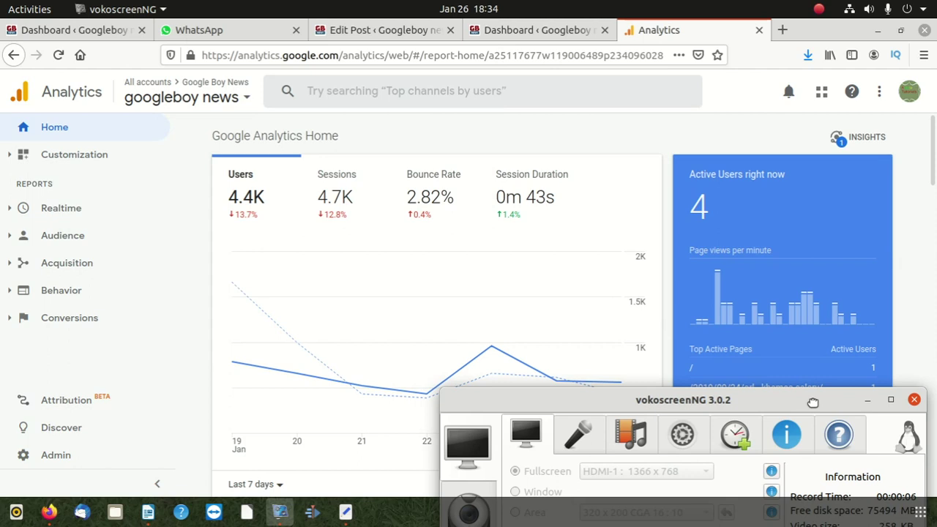
- Move the screen recorder window aside and return to the WordPress Edit Post tab
drag(812, 403, 653, 147)
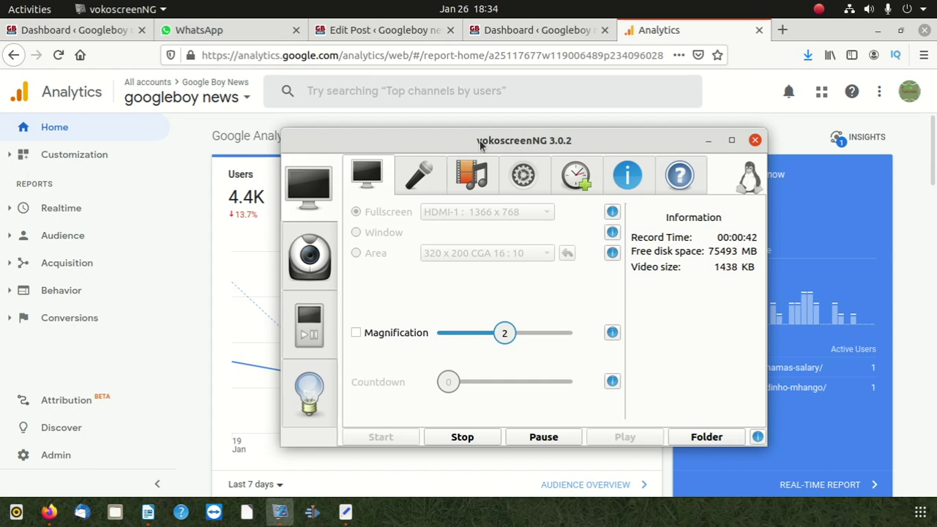
drag(480, 145, 669, 290)
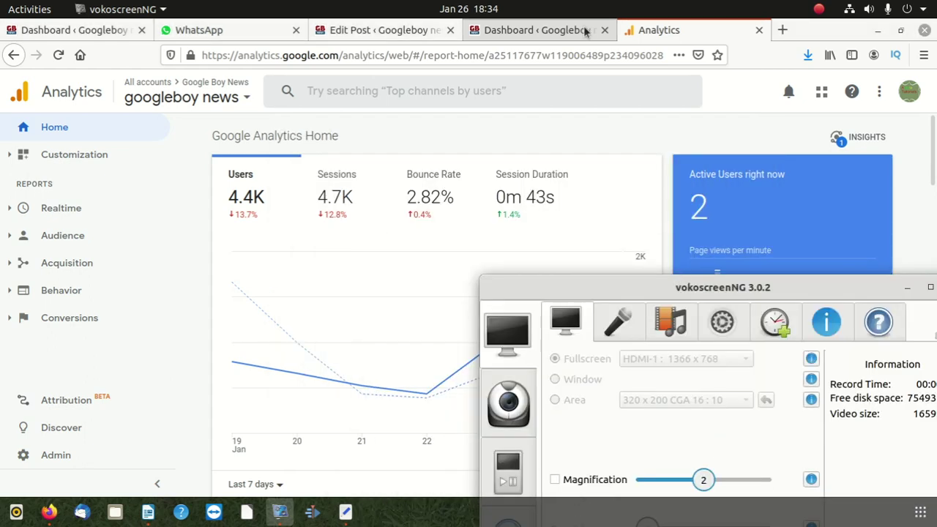
click(549, 30)
click(385, 30)
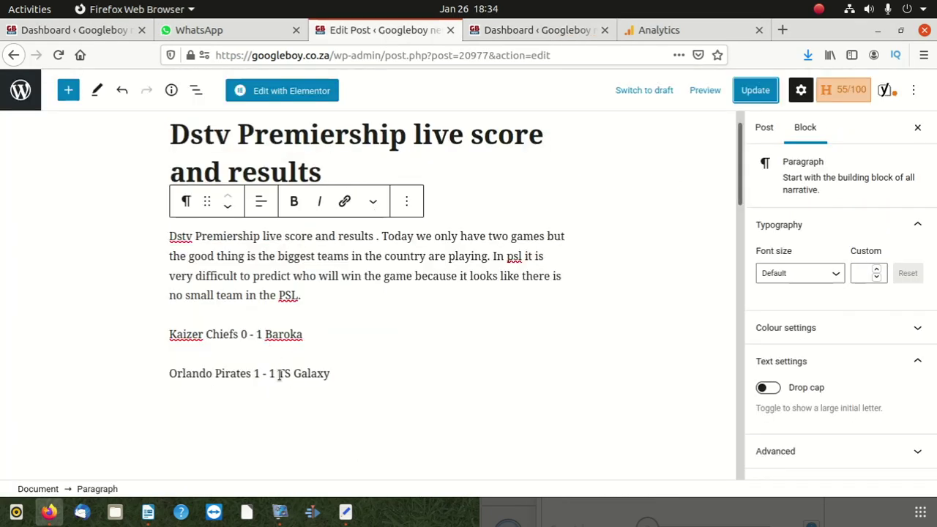
- Change the Kaizer Chiefs score line to 'Kaizer Chiefs 1 - 1 Baroka' and update the post
click(241, 333)
key(Delete)
key(Delete)
key(Delete)
key(Delete)
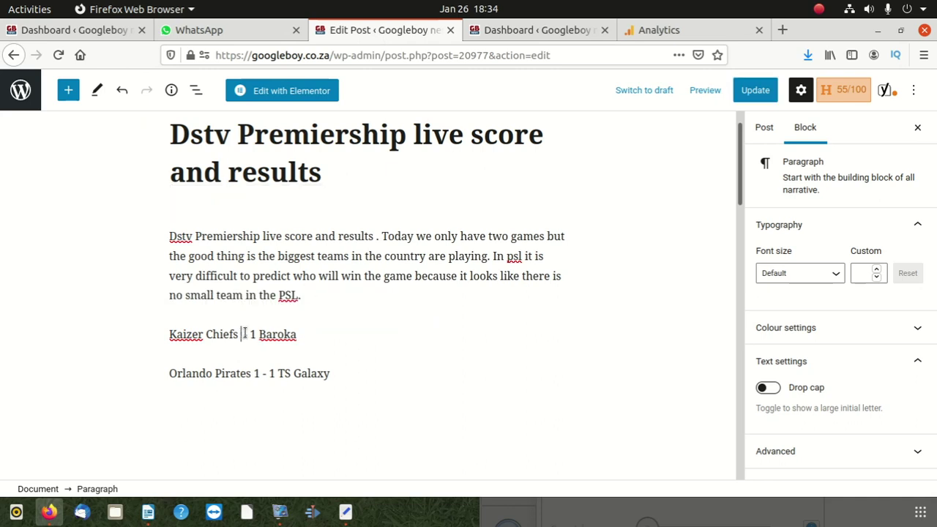
text(1 -)
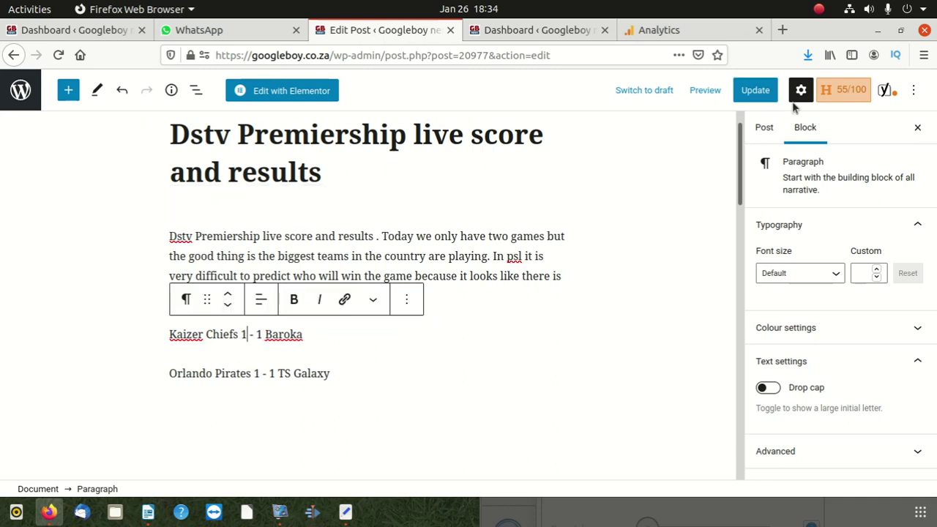
click(755, 90)
- From the Analytics tab, open a new tab and load PayPal South Africa by entering 'paypal'
click(697, 28)
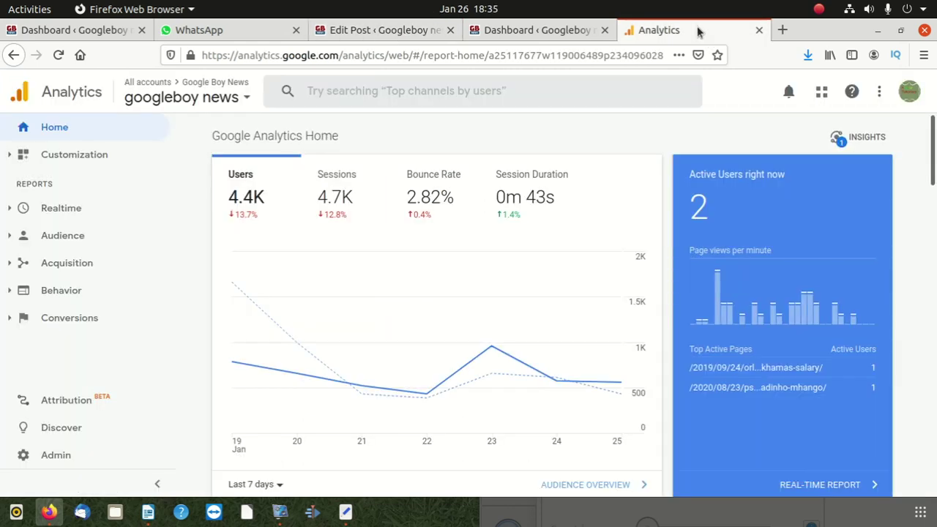
click(783, 30)
click(369, 56)
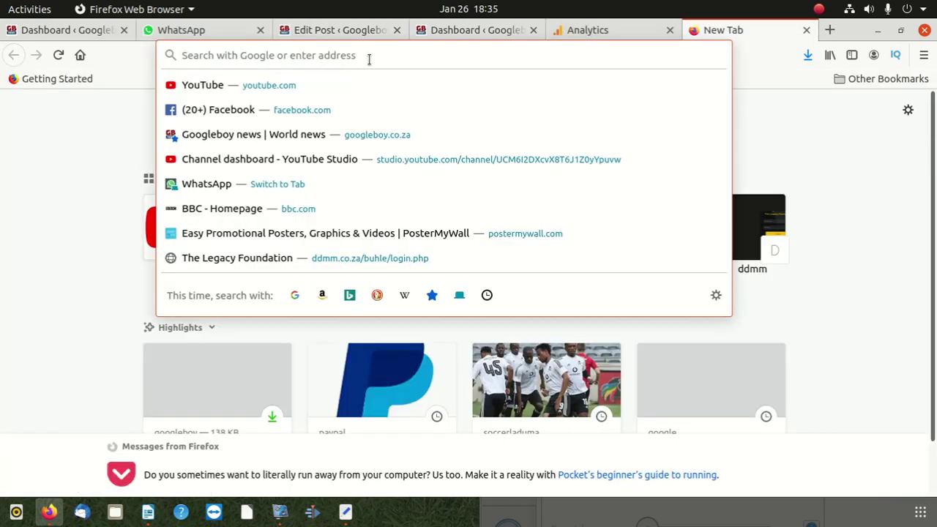
text(p)
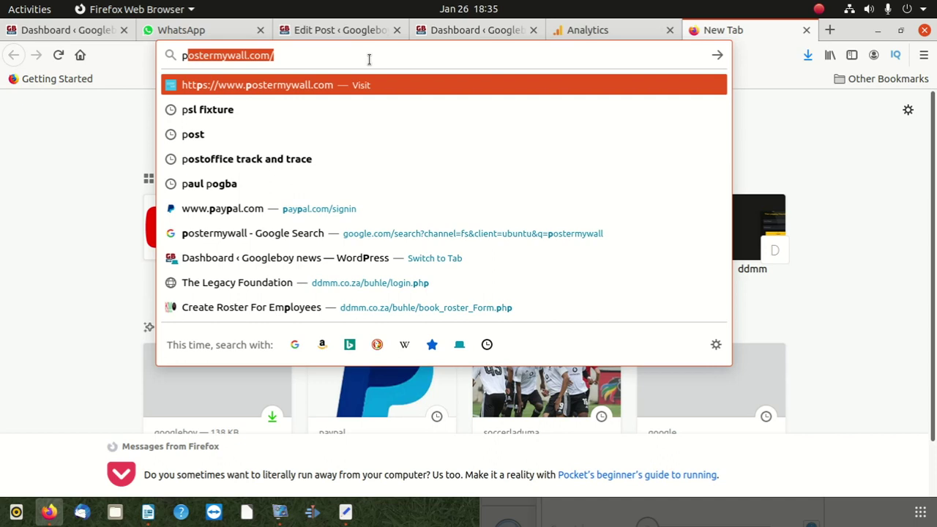
text(apy)
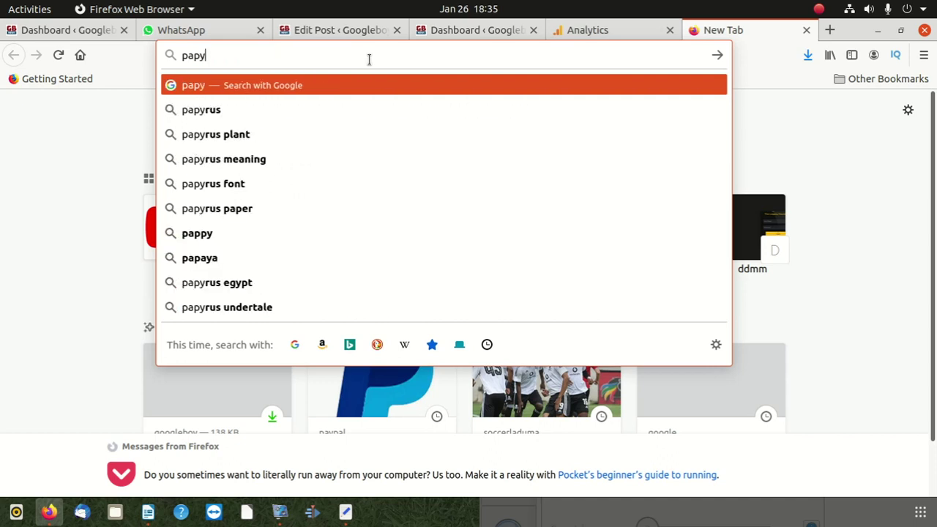
key(BackSpace)
key(BackSpace)
text(ypal.com/za/home)
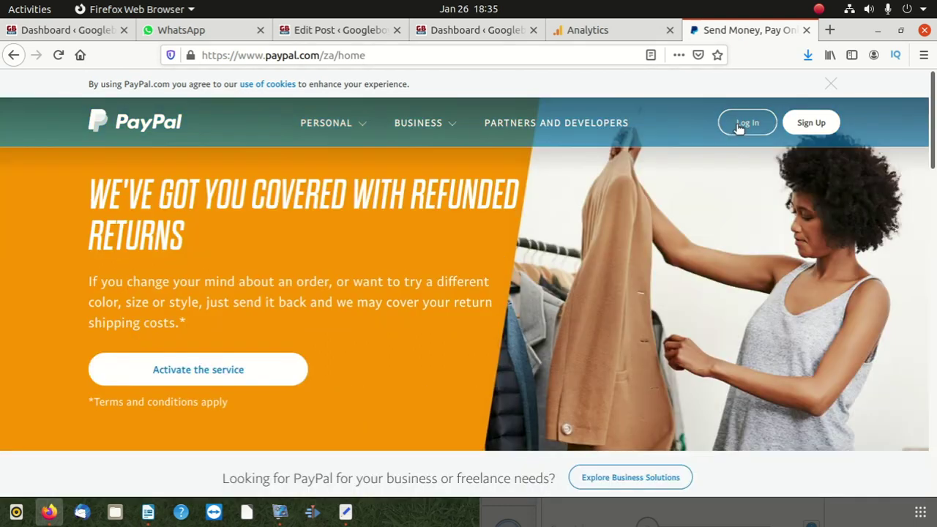
- Log in to PayPal with the saved credentials and pass the 'I'm not a robot' check
click(747, 124)
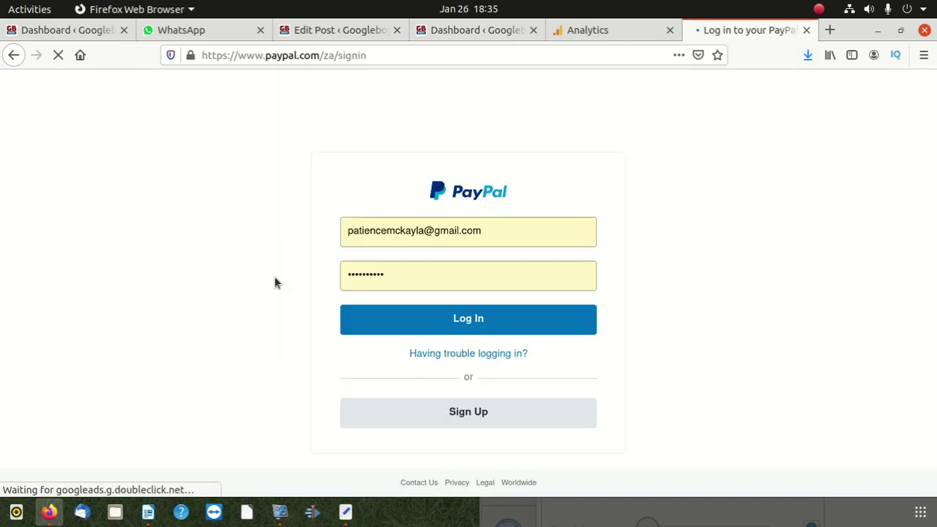
click(476, 320)
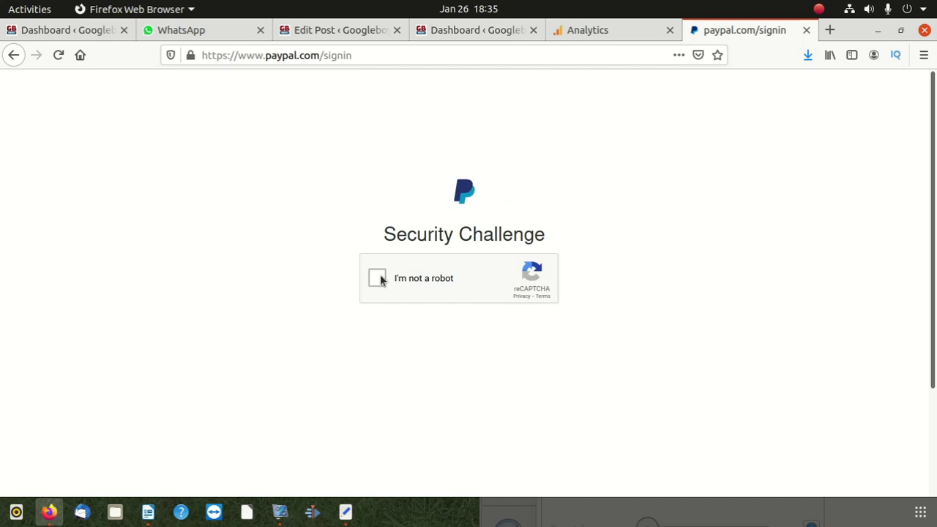
click(377, 278)
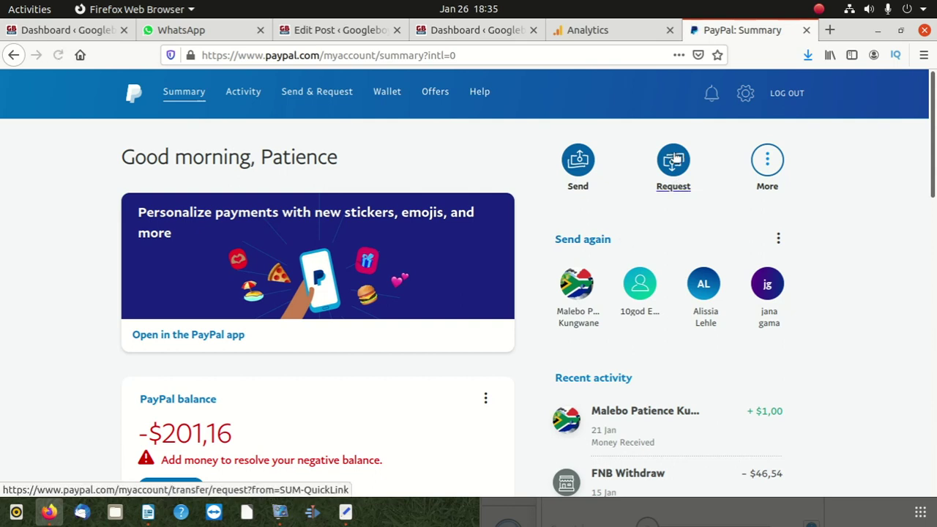
- Start a payment request from the Summary page and select the empty 'Names or emails' field
click(660, 177)
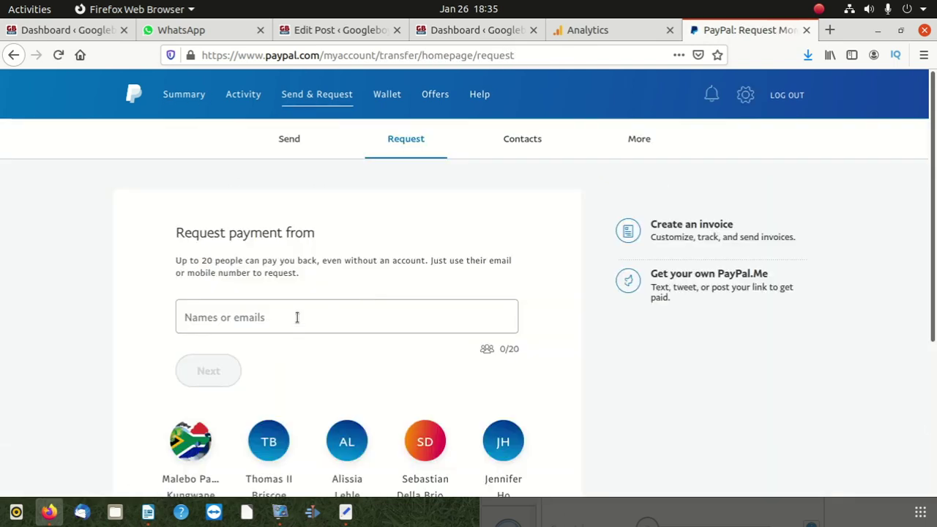
click(297, 318)
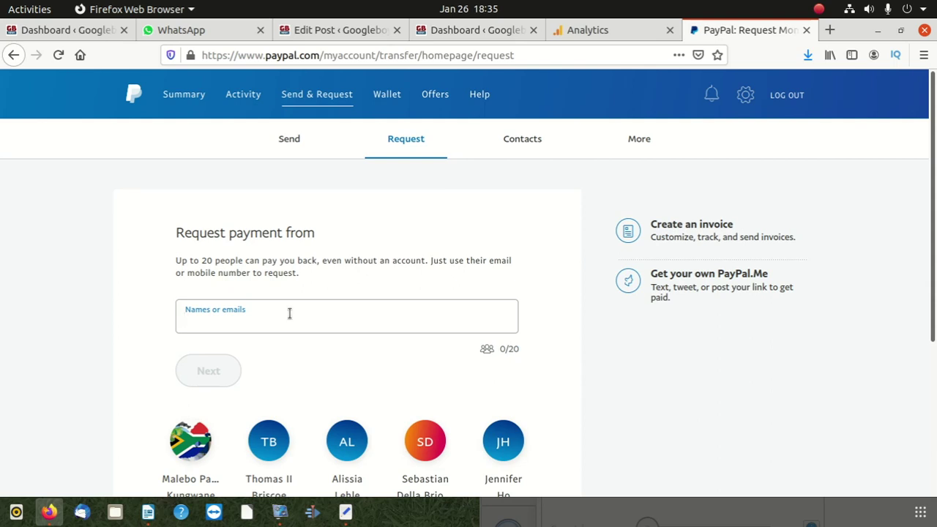
scroll(290, 316, down, 3)
scroll(319, 287, up, 2)
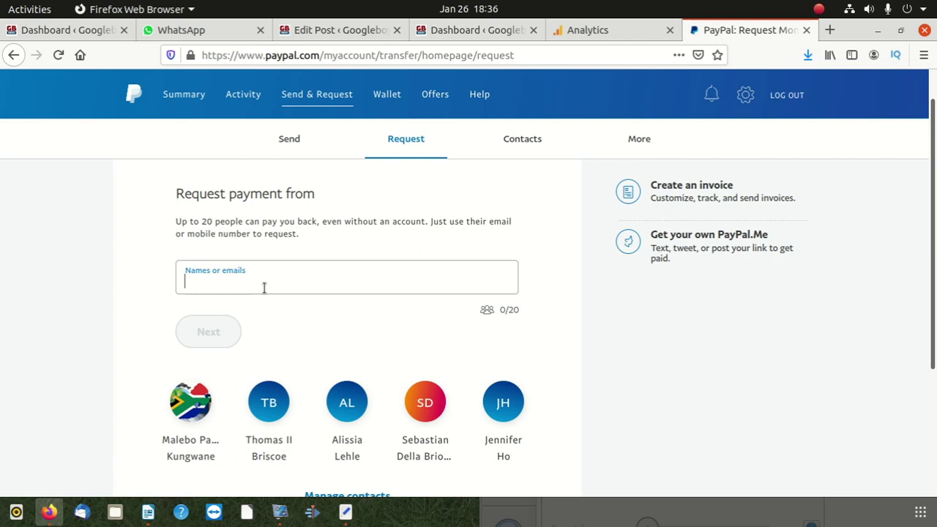
- Add the contact's Gmail address as the request recipient and continue to the amount page
text(eric)
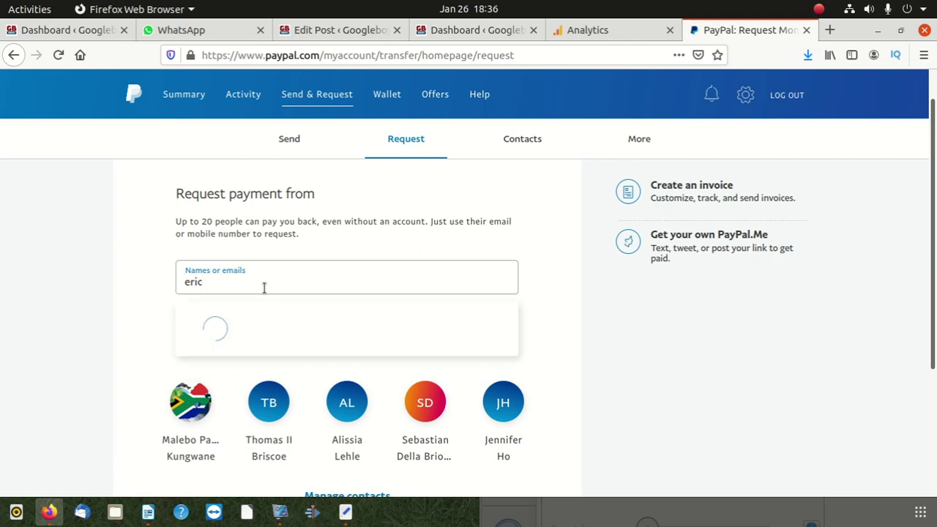
key(BackSpace)
key(BackSpace)
key(BackSpace)
key(BackSpace)
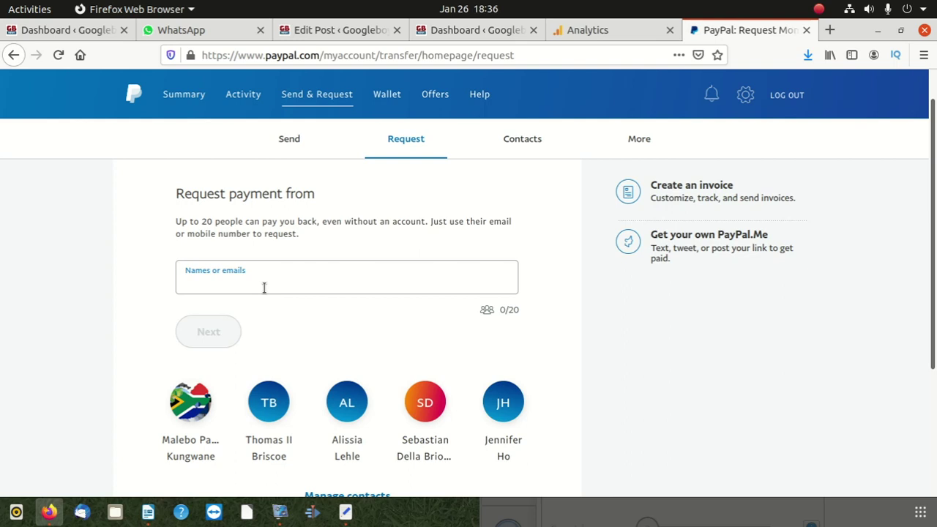
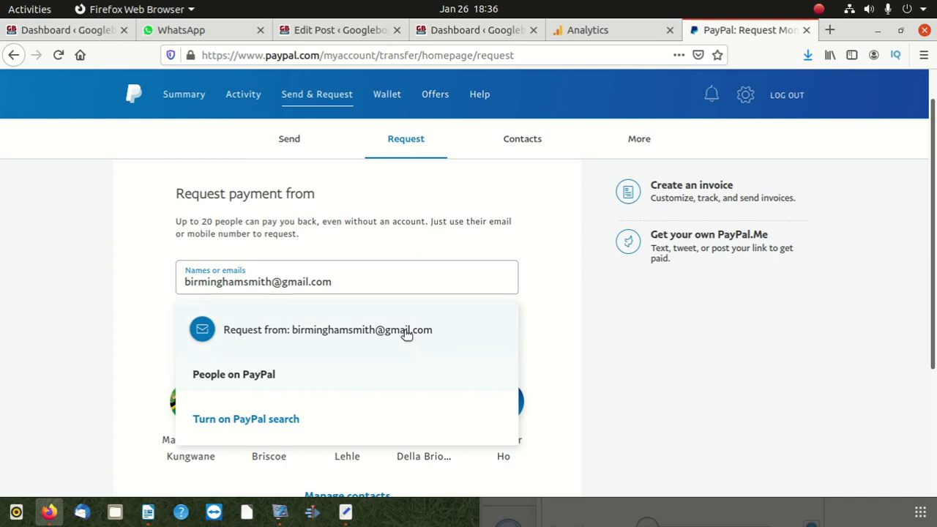
click(407, 330)
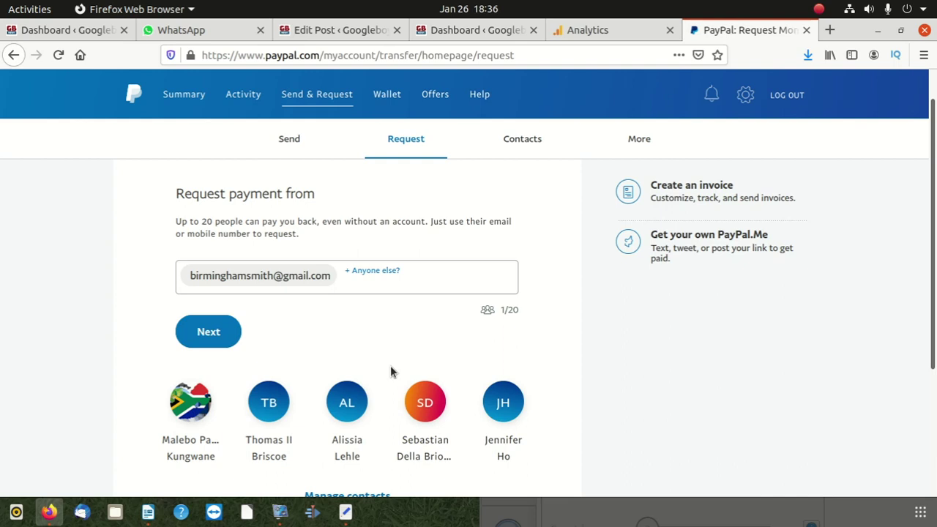
click(216, 335)
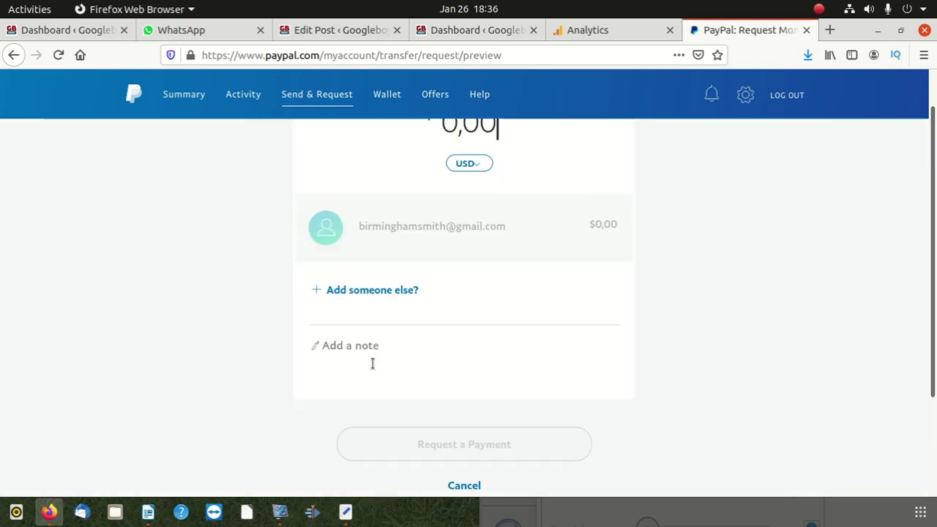
scroll(427, 341, up, 1)
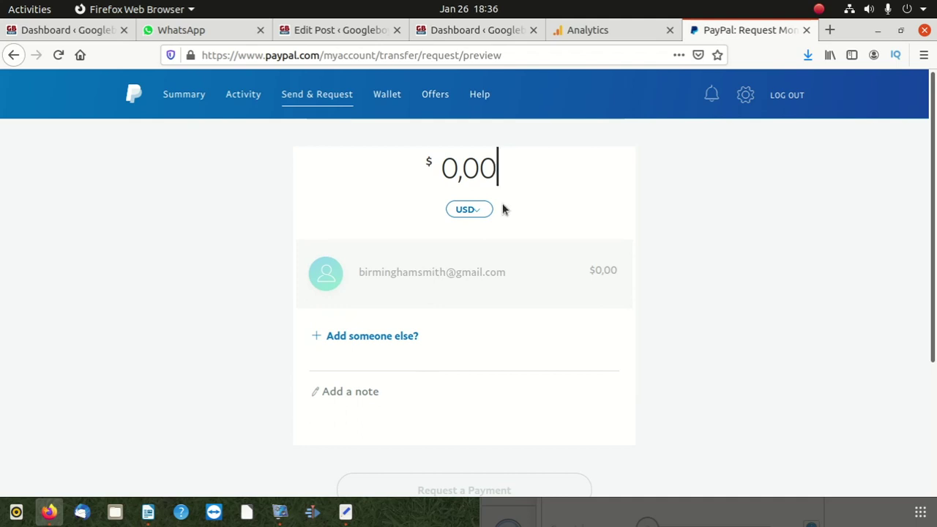
- Request a payment of 5,00 USD from the contact
text(5)
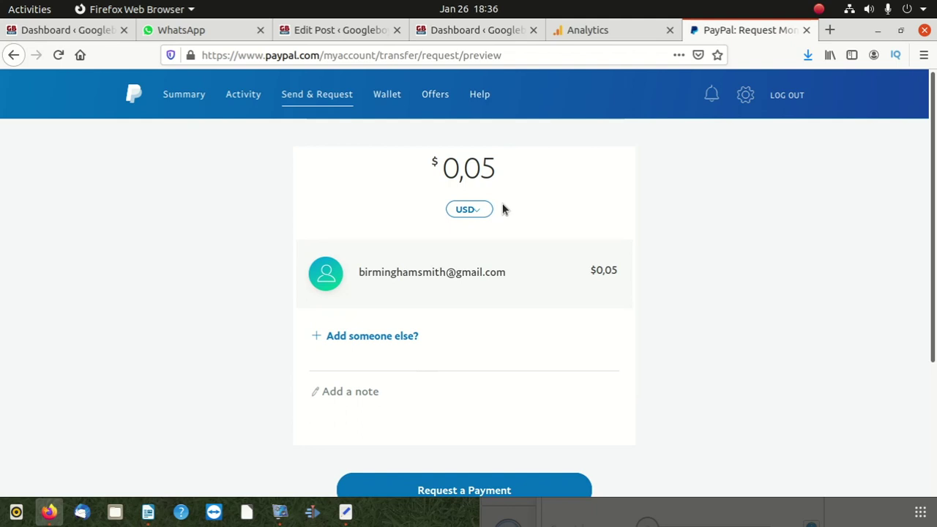
text(,00)
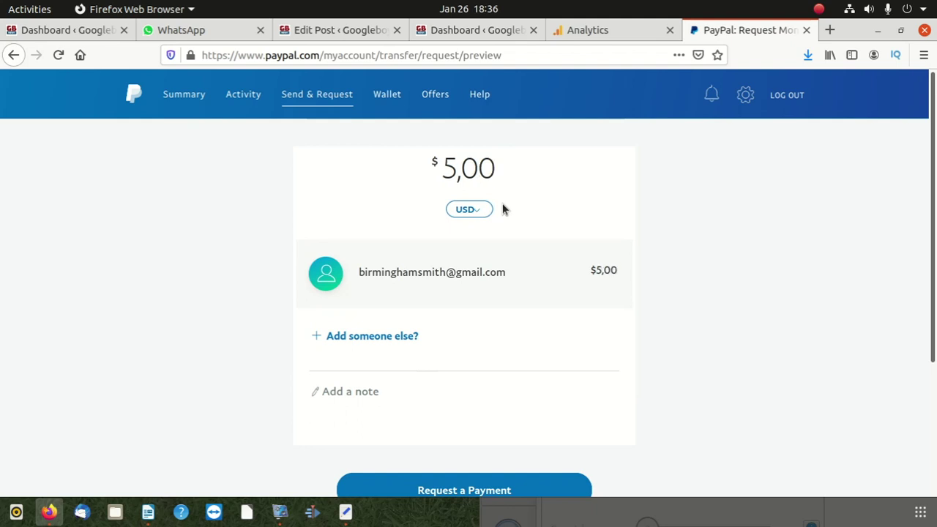
scroll(454, 330, down, 3)
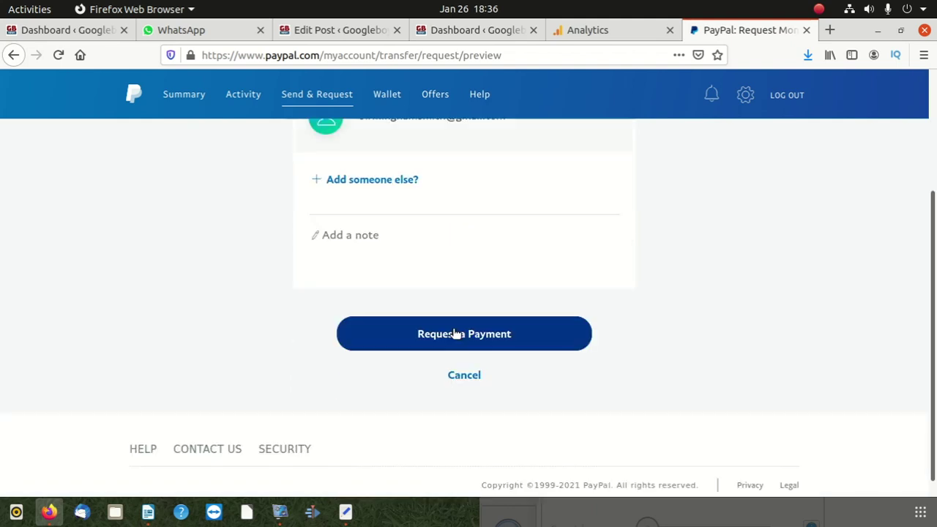
click(464, 341)
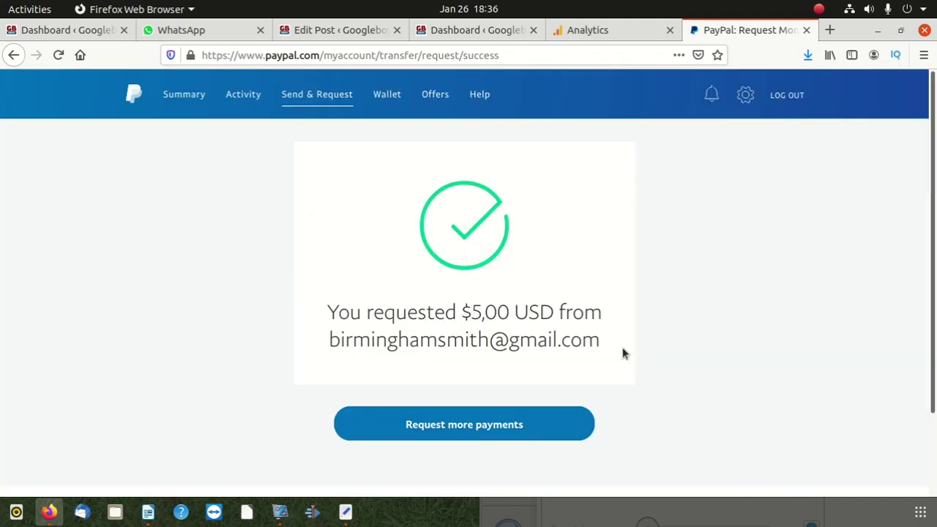
- Copy the contact's email address from the request confirmation
drag(593, 352, 326, 353)
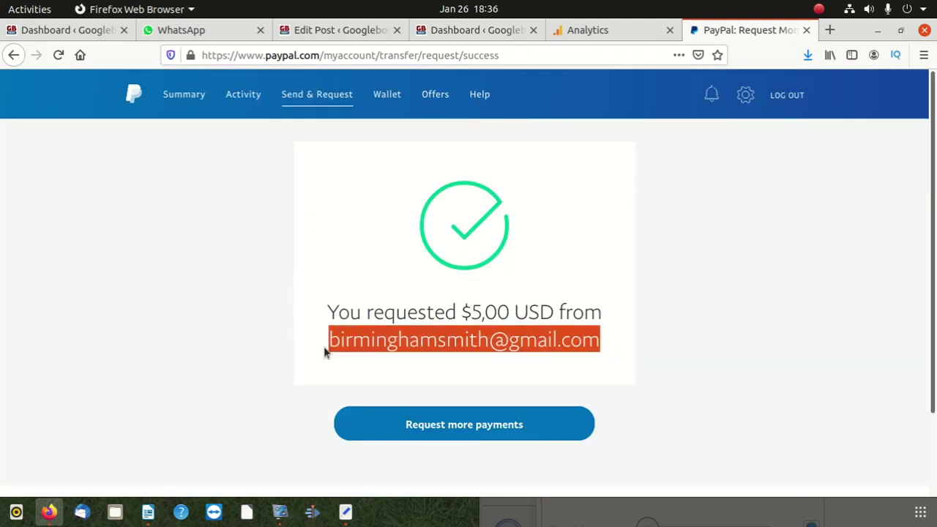
right_click(396, 347)
click(449, 358)
click(276, 245)
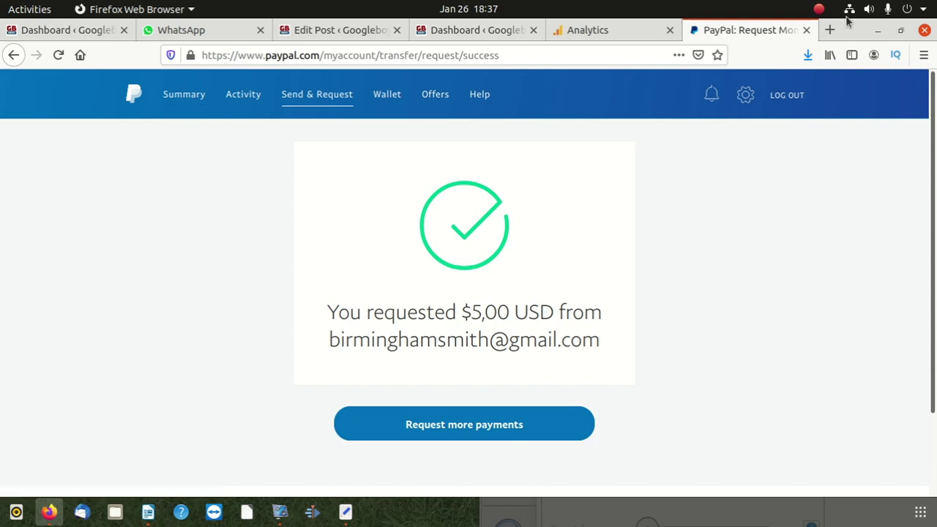
drag(857, 35, 697, 88)
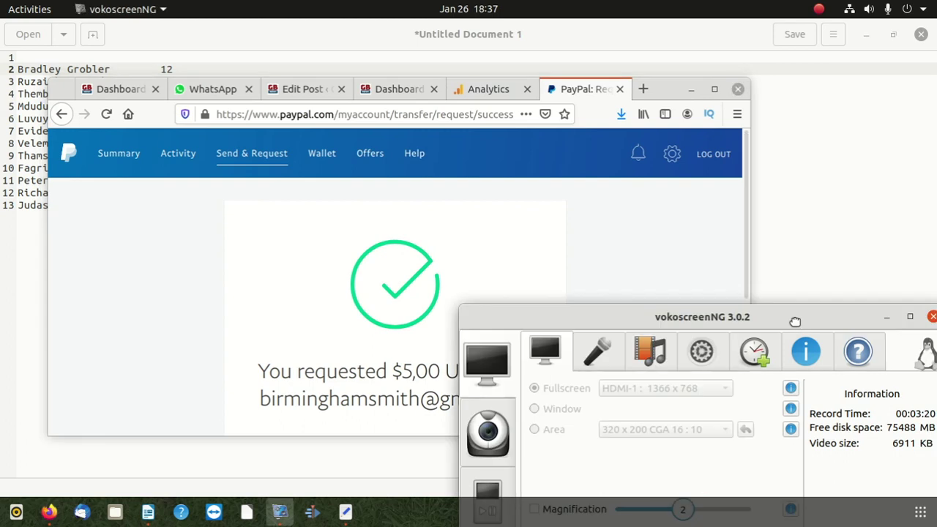
drag(795, 321, 744, 401)
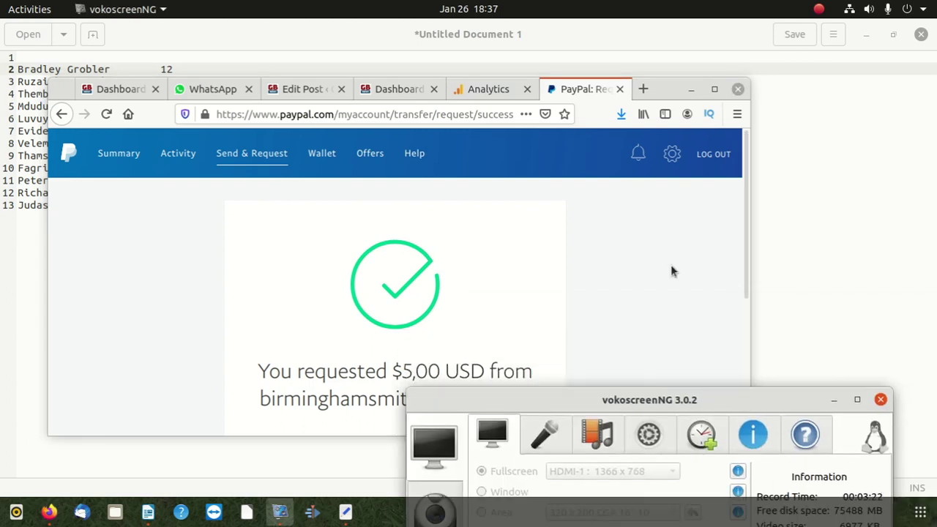
click(714, 90)
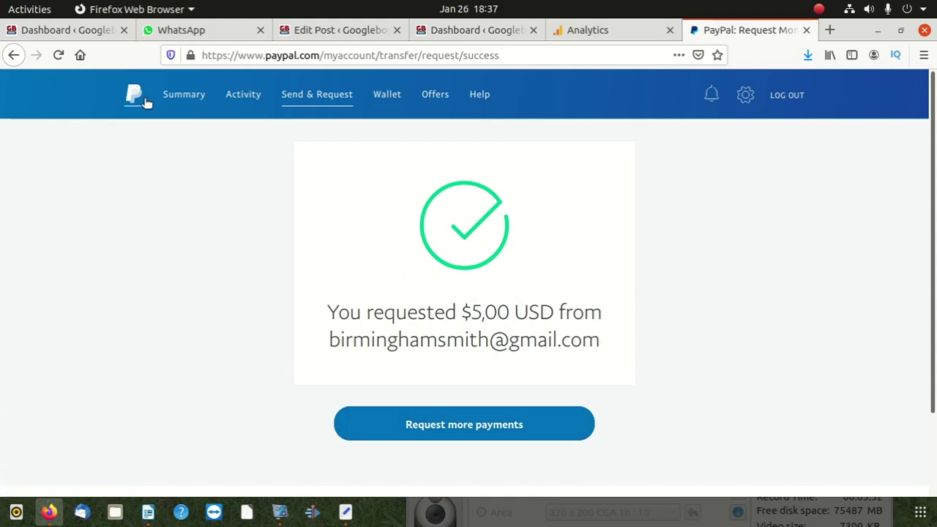
- Go to Summary and review the -$201,16 balance and the pending +$5,00 request
click(170, 97)
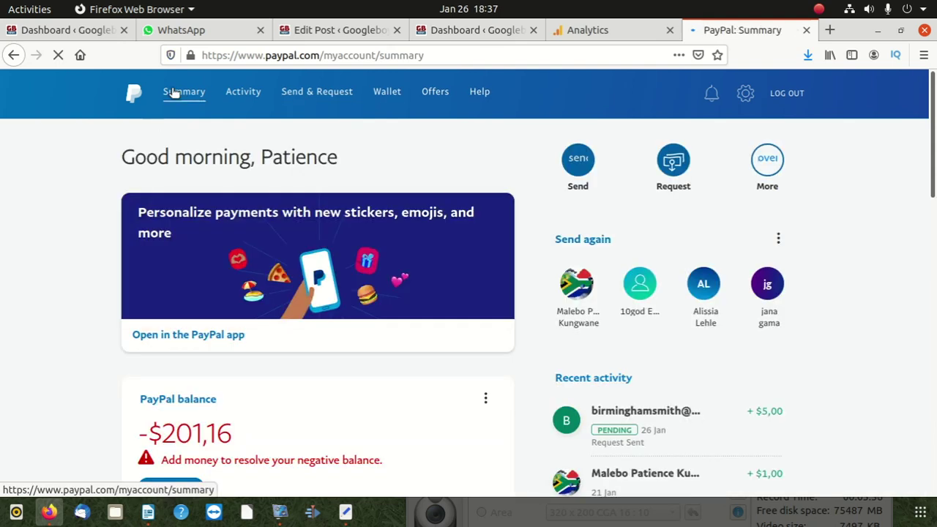
scroll(302, 276, down, 3)
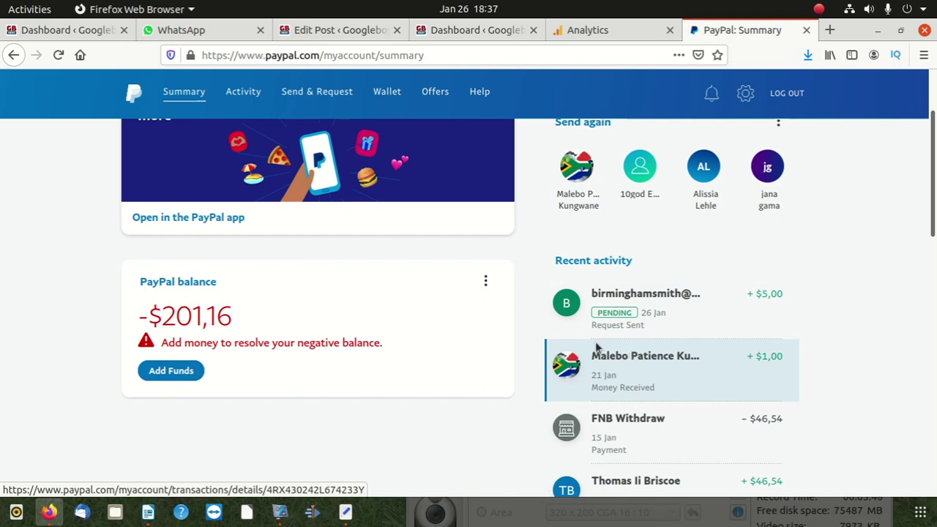
scroll(439, 364, up, 3)
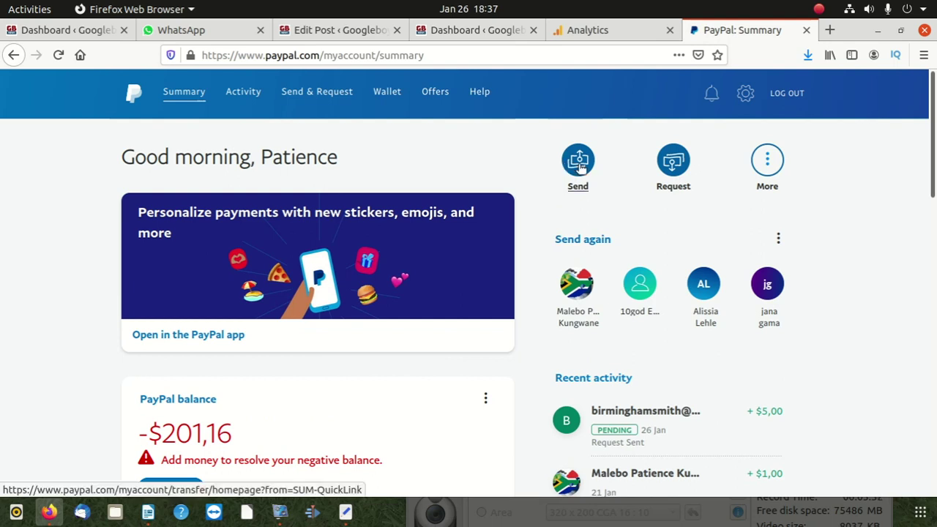
- Start sending money and choose the recipient's Gmail address as the payee
click(580, 167)
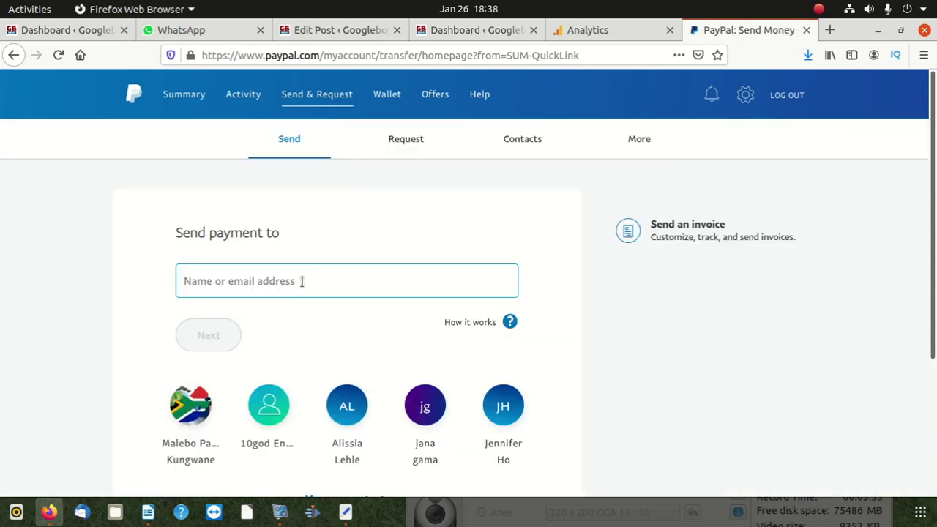
click(301, 281)
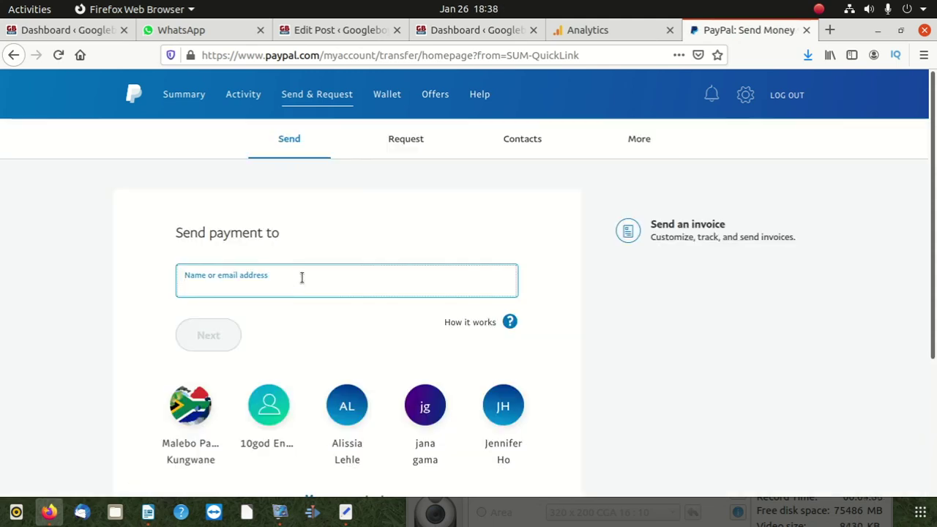
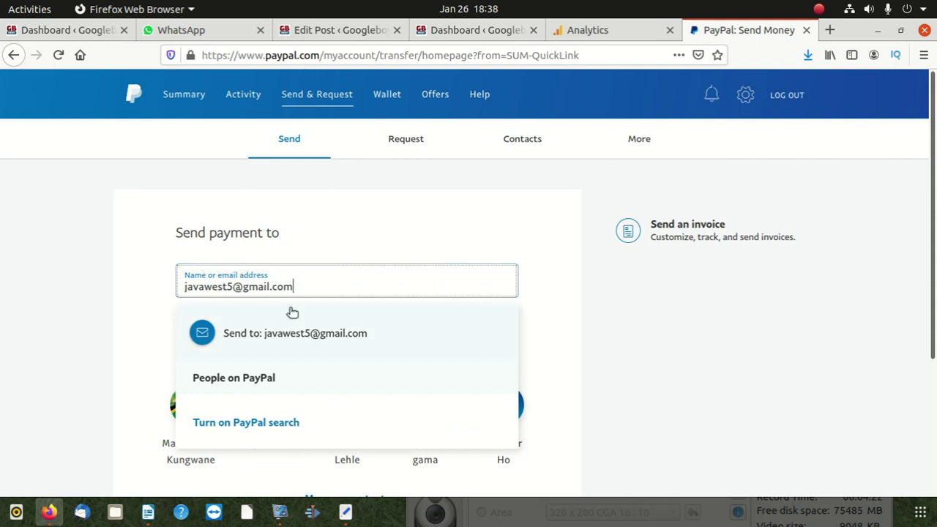
click(285, 333)
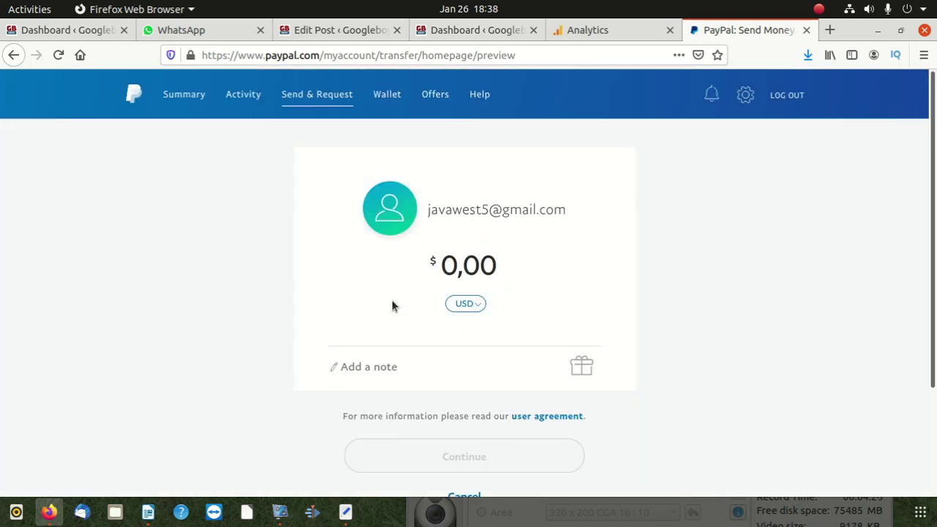
text(5)
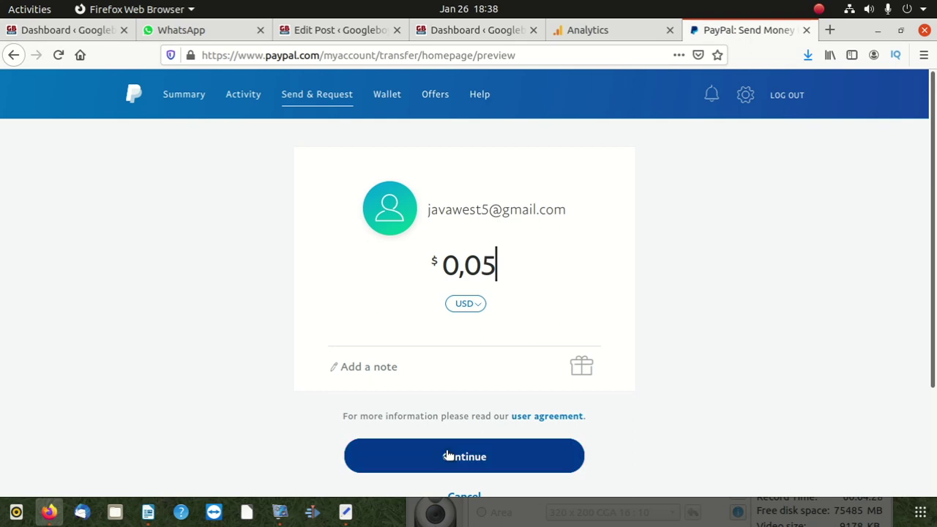
click(448, 456)
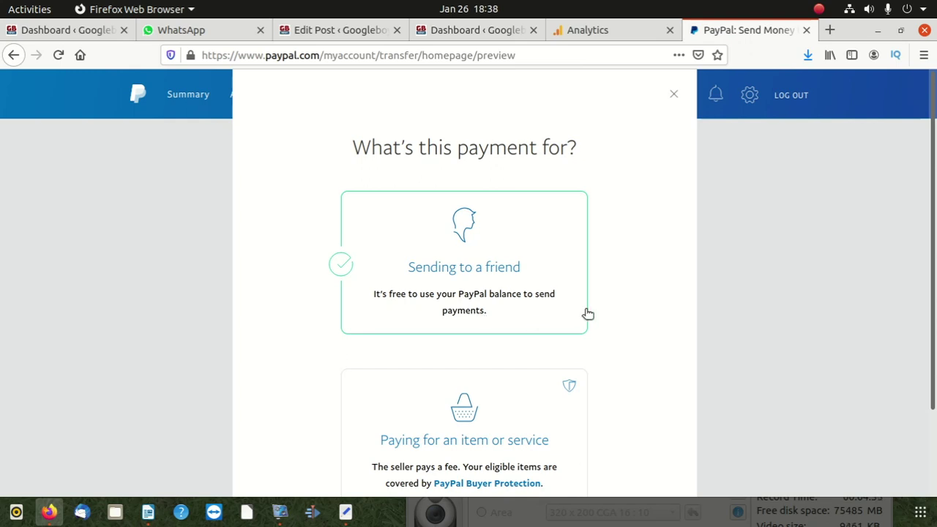
scroll(494, 326, down, 2)
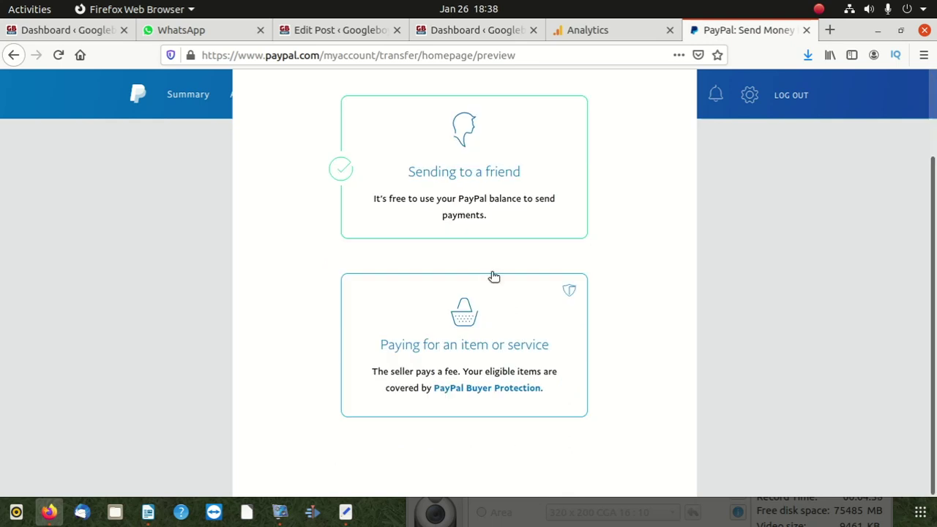
click(463, 349)
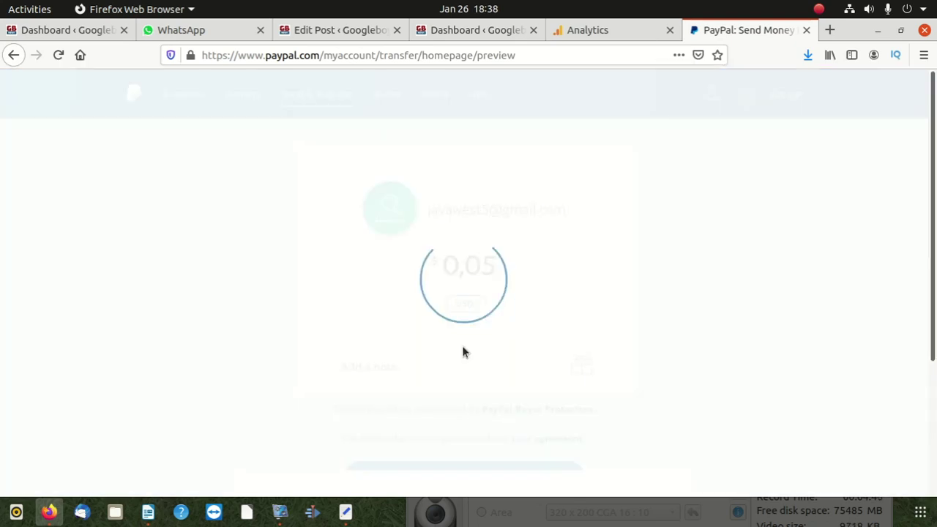
scroll(446, 286, down, 4)
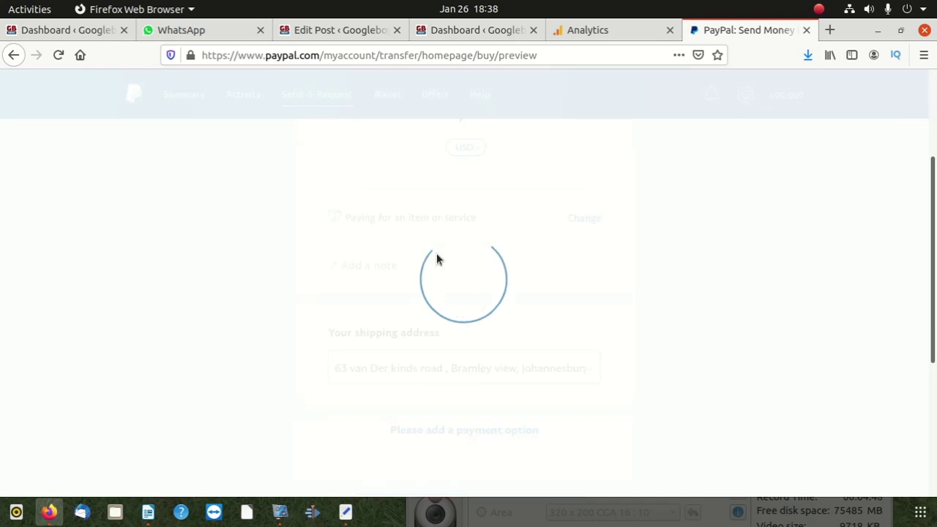
scroll(432, 275, down, 2)
scroll(423, 293, up, 4)
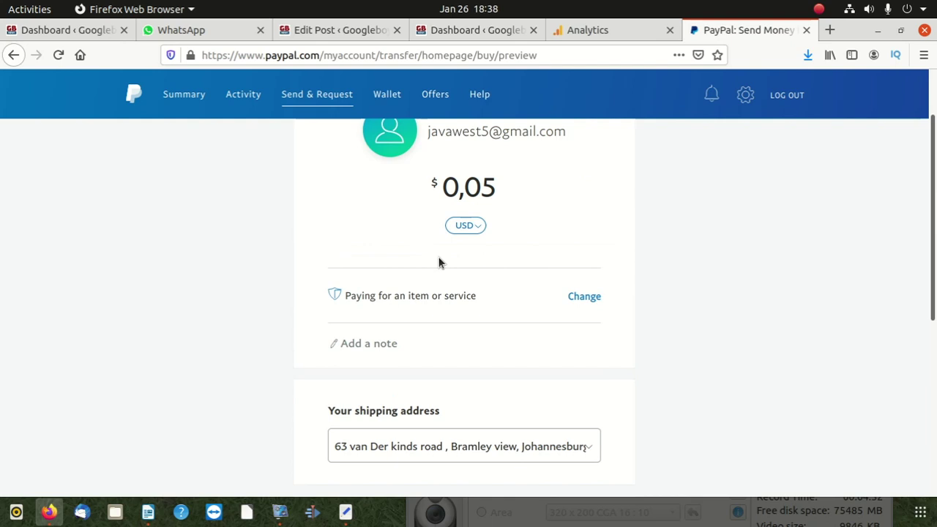
scroll(443, 314, down, 6)
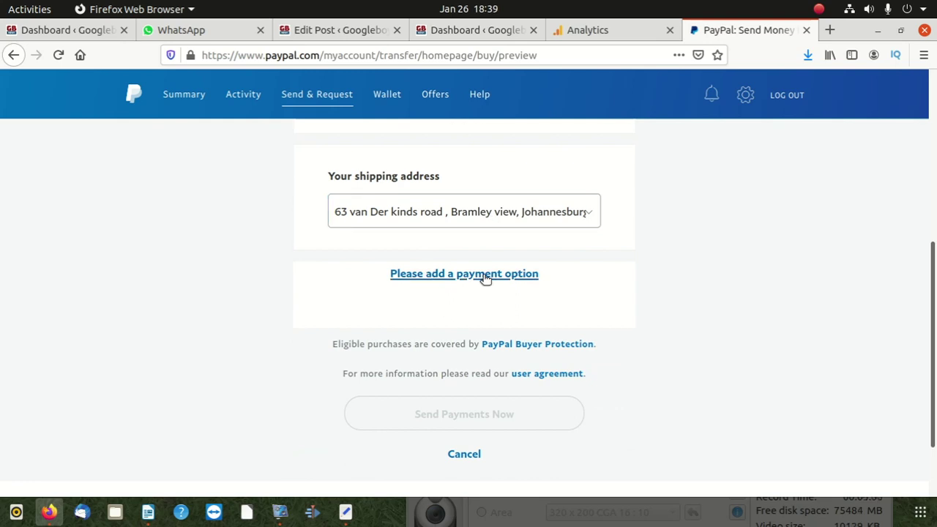
scroll(553, 317, down, 2)
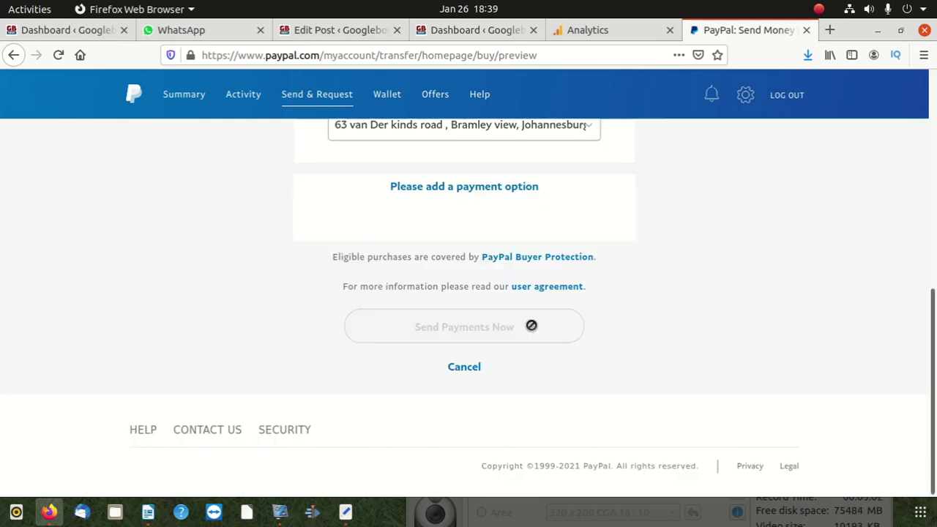
scroll(512, 344, up, 4)
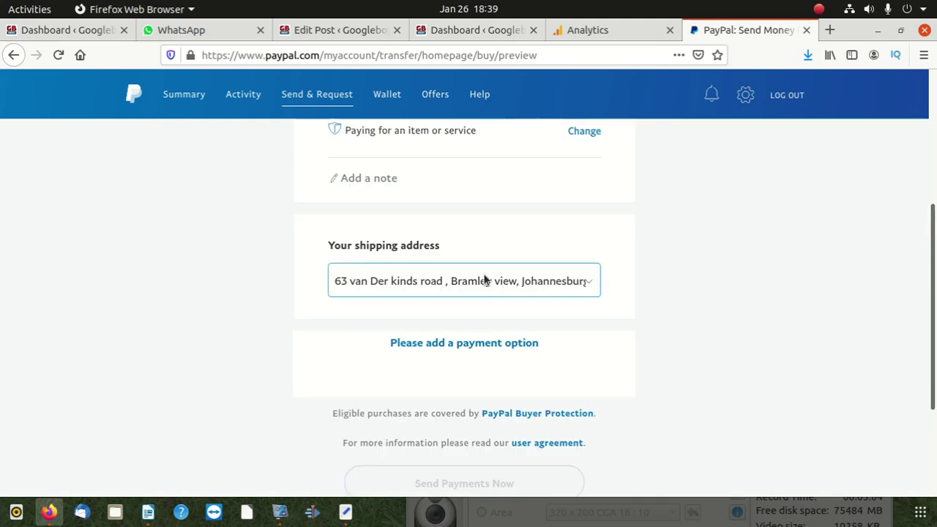
scroll(485, 279, up, 1)
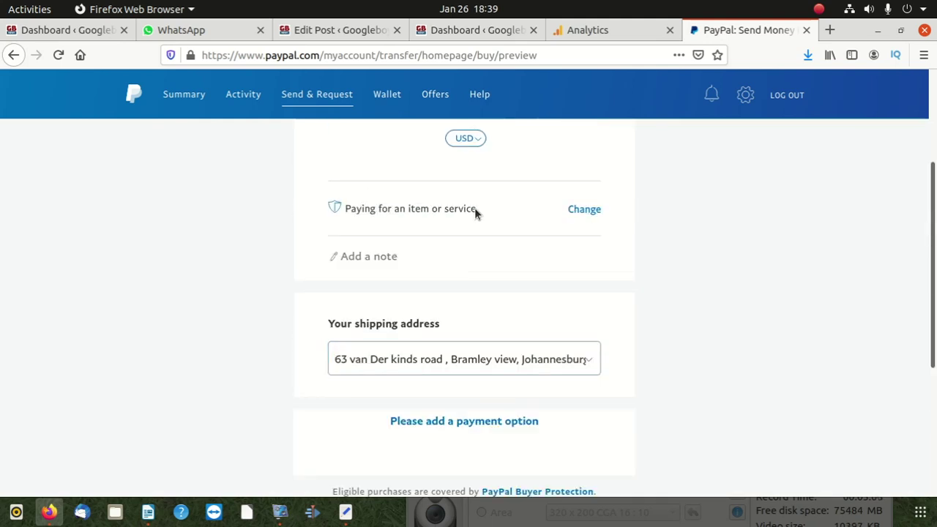
scroll(474, 212, up, 2)
scroll(450, 320, down, 2)
scroll(473, 262, down, 2)
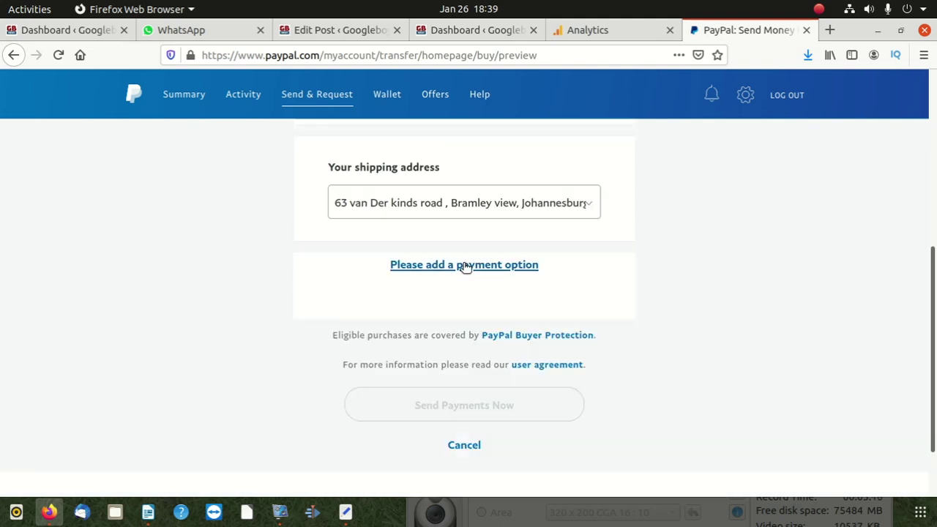
- Look at the Link a card form, then go back to the Send payment page
click(462, 266)
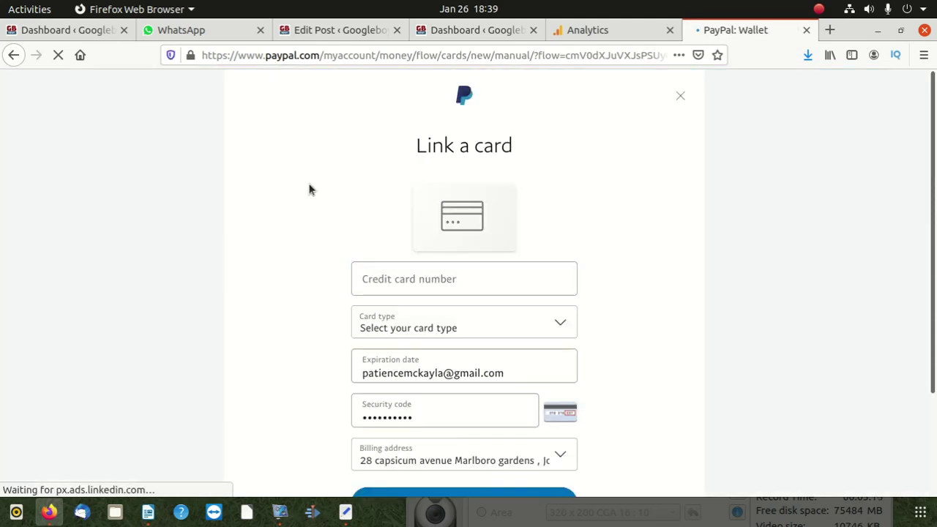
click(15, 57)
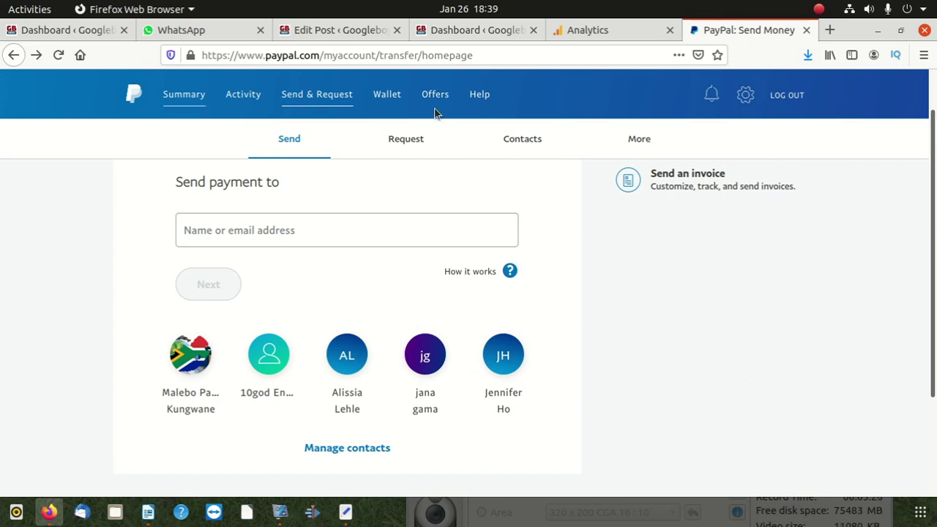
- Check the Wallet's -$201,16 PayPal balance and its linked Visa and MasterCard
click(393, 96)
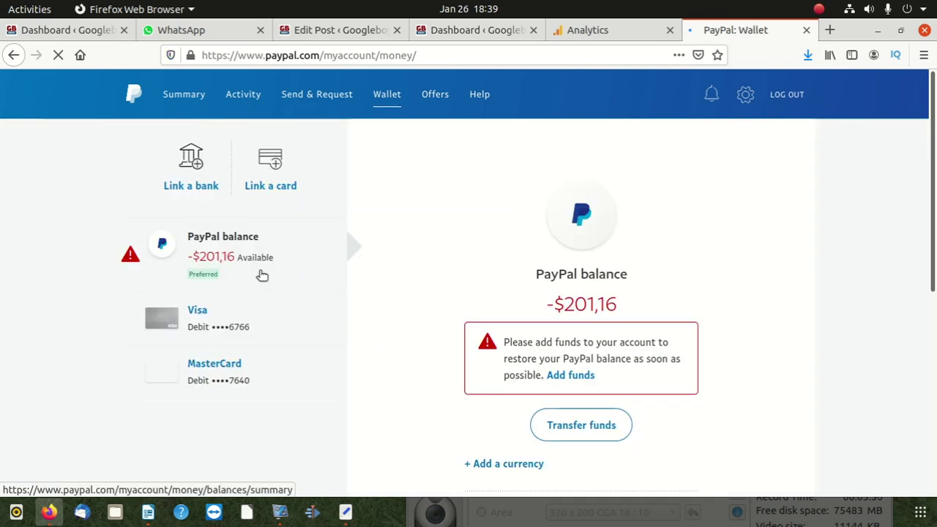
scroll(659, 366, down, 1)
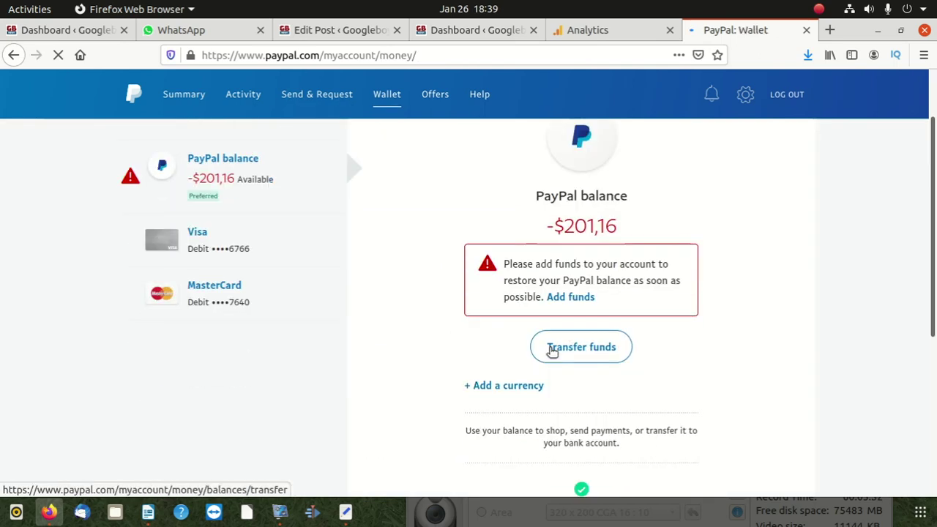
scroll(512, 322, up, 1)
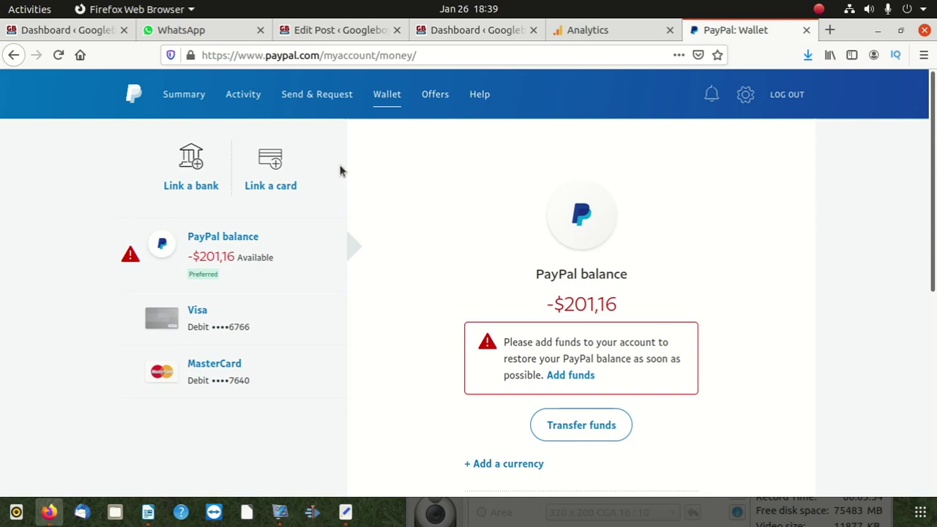
- Review the Summary page's -$201,16 balance and the pending +$5,00 request in Recent activity
click(193, 95)
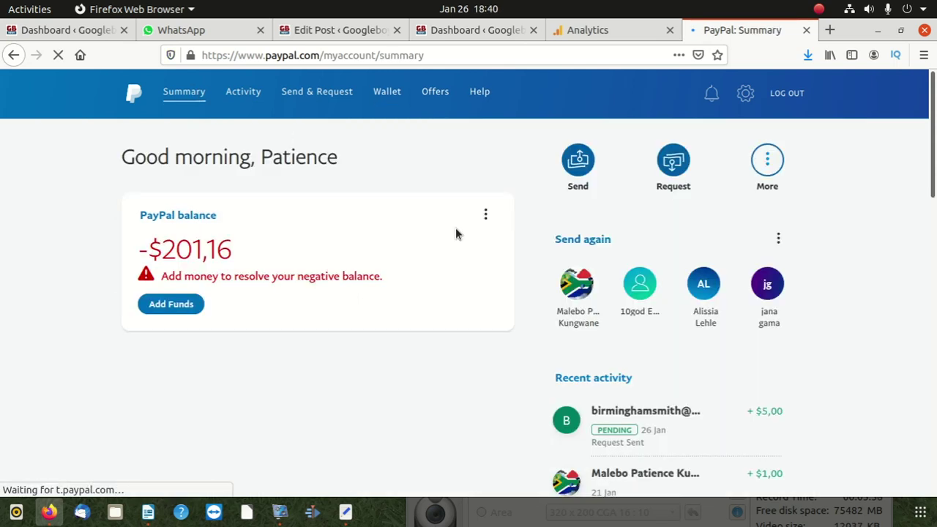
scroll(585, 315, down, 3)
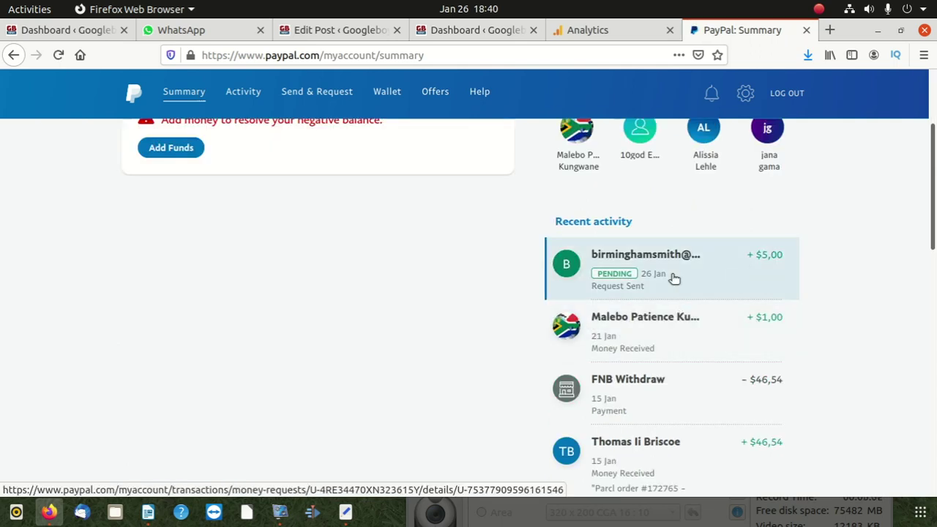
scroll(672, 279, up, 2)
scroll(635, 352, down, 3)
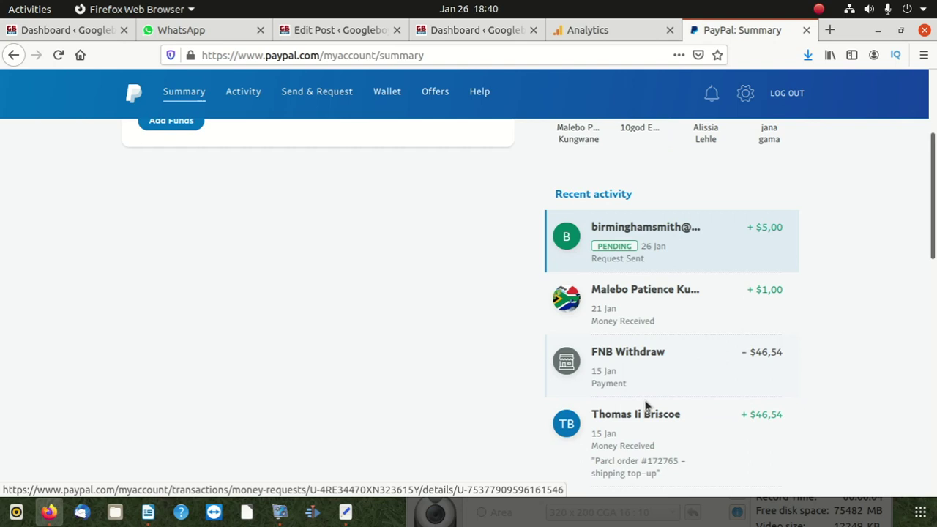
scroll(659, 351, down, 1)
scroll(690, 309, down, 1)
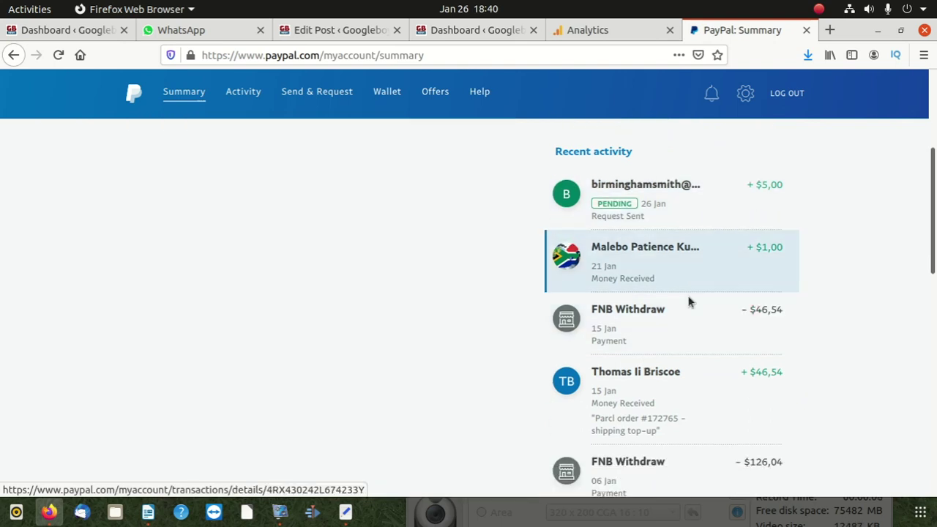
scroll(689, 300, down, 1)
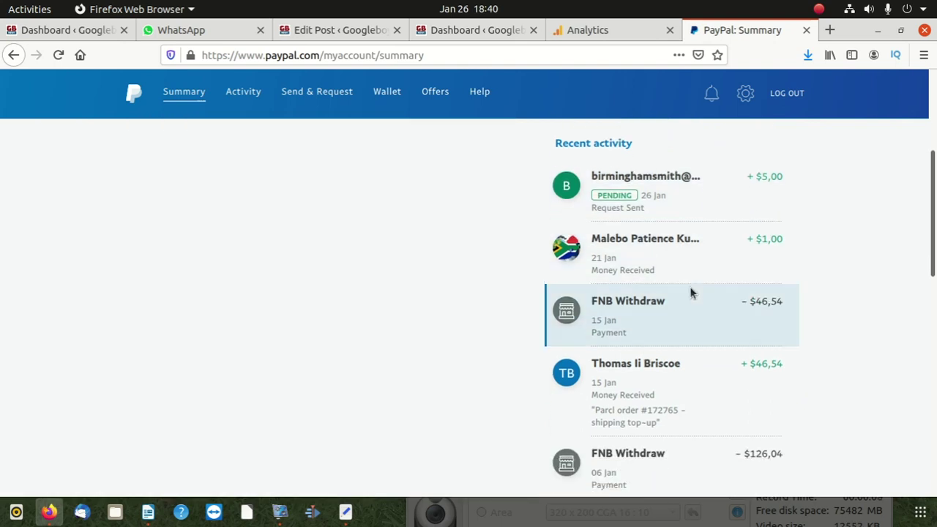
scroll(306, 340, up, 5)
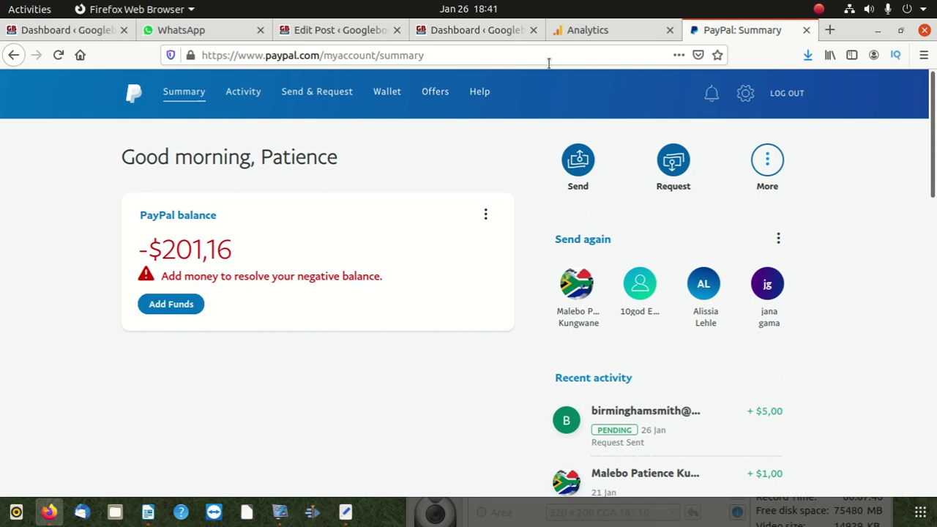
drag(842, 30, 669, 49)
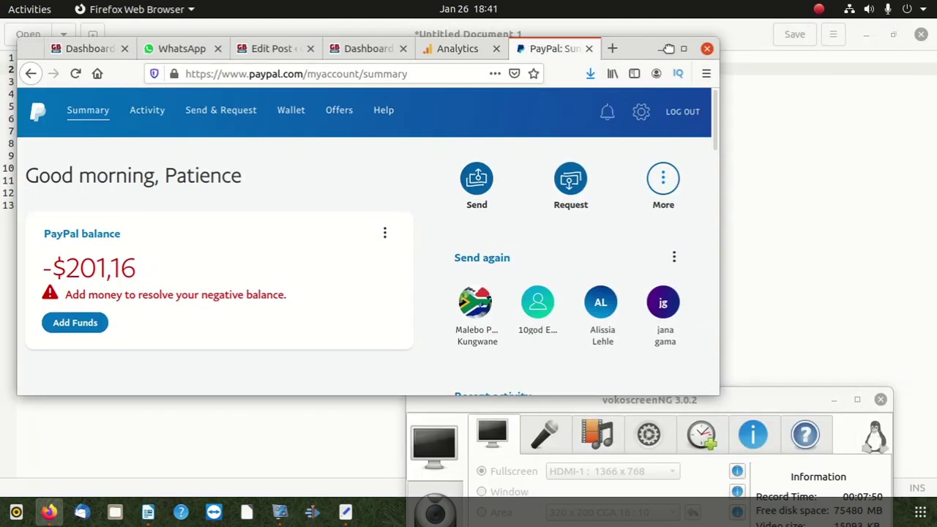
click(681, 49)
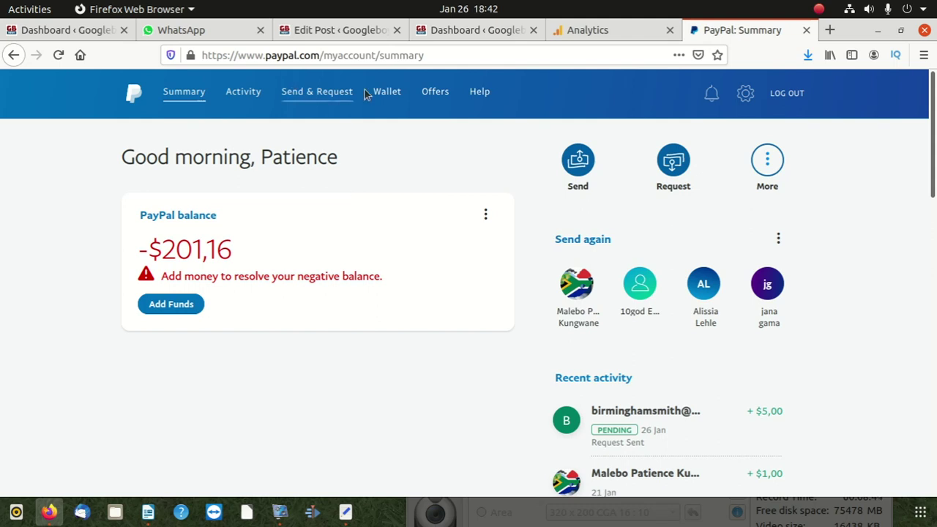
- Show the Wallet's -$201,16 balance with the 201,16 figure highlighted, then leave full screen
click(388, 94)
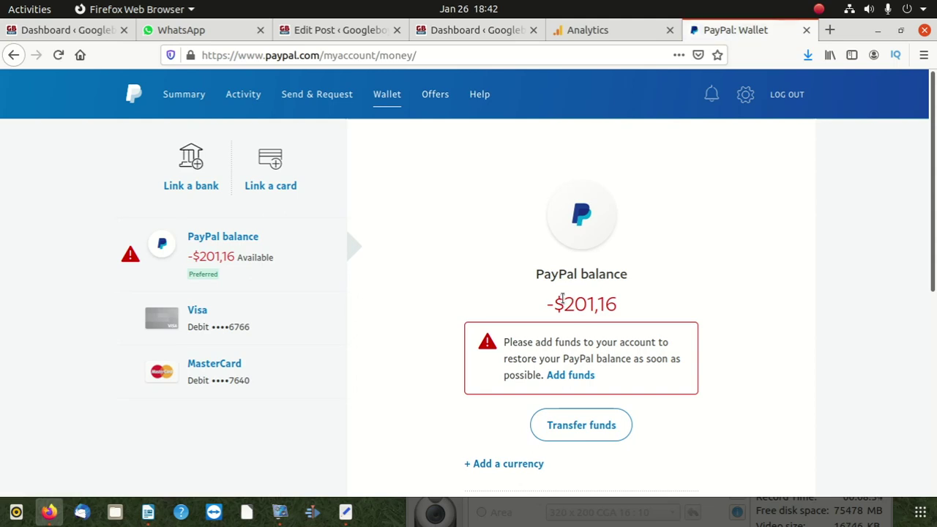
drag(565, 301, 623, 309)
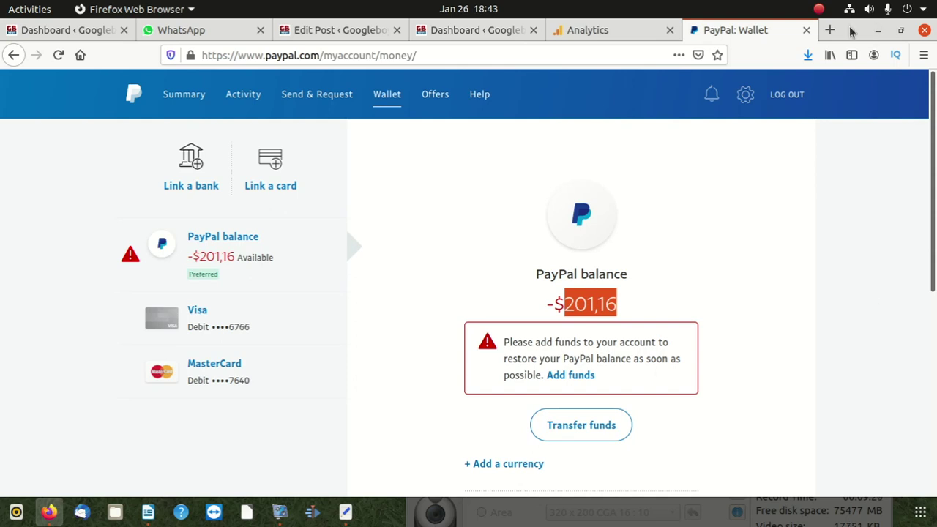
drag(851, 30, 874, 29)
click(327, 97)
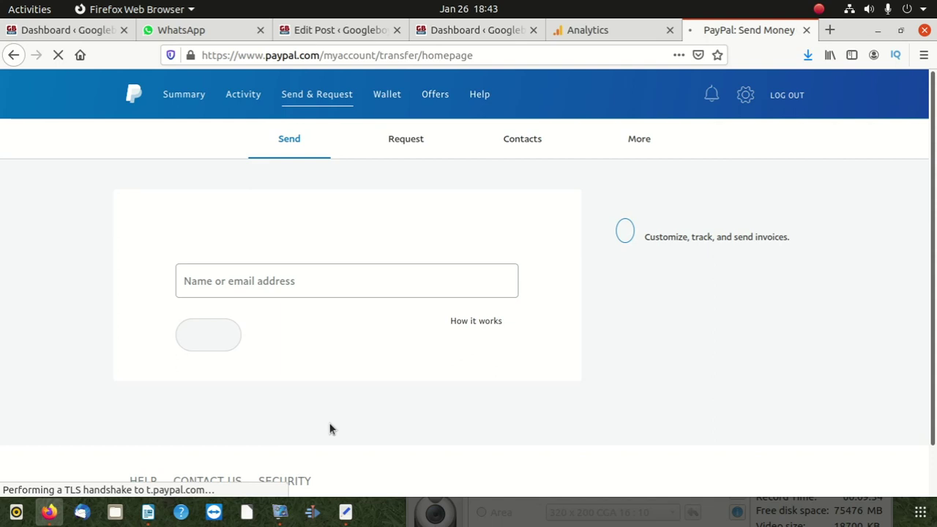
click(288, 286)
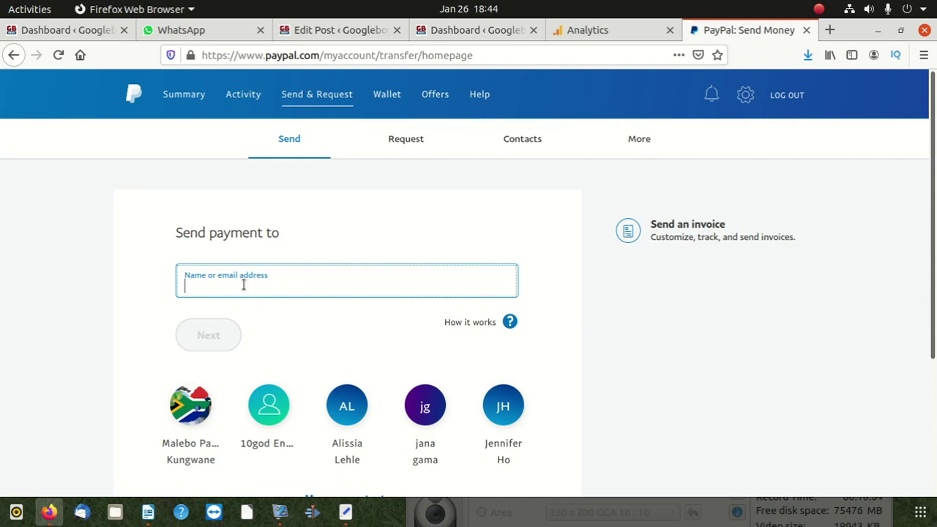
click(278, 339)
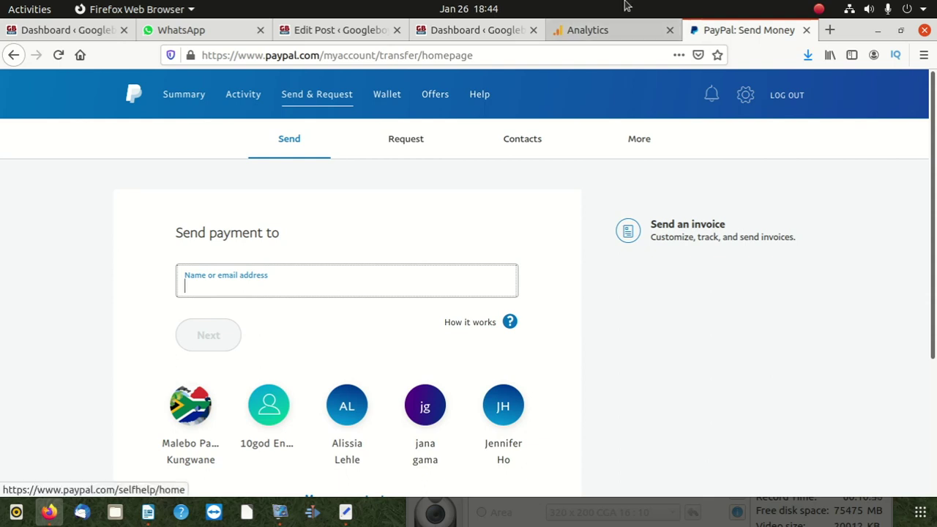
drag(858, 29, 636, 51)
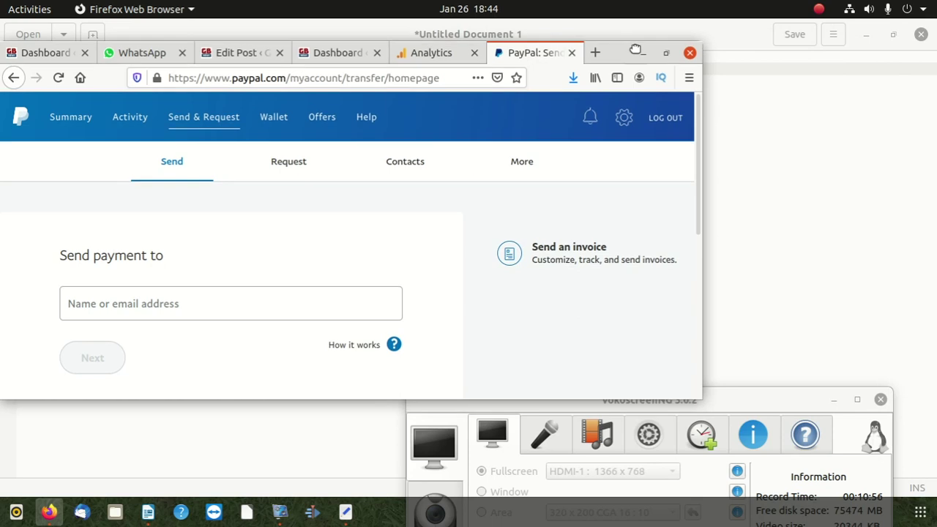
drag(784, 403, 809, 195)
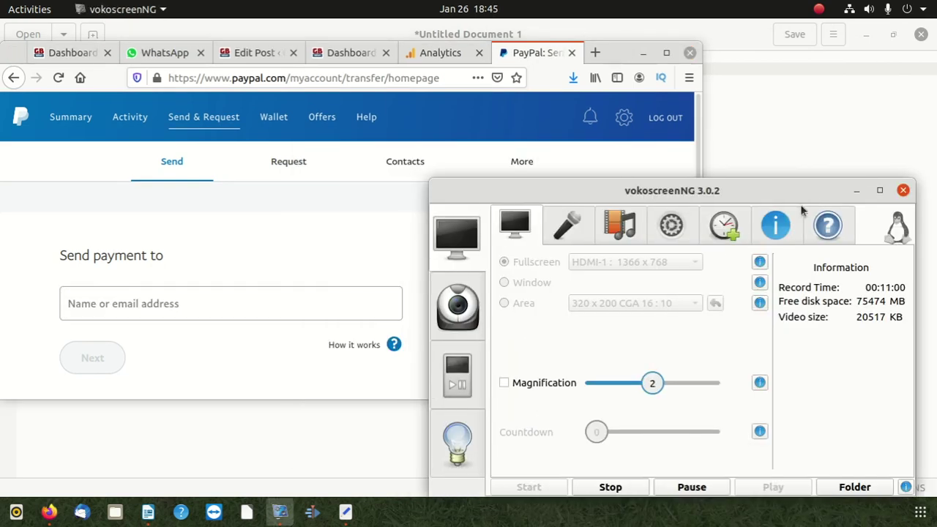